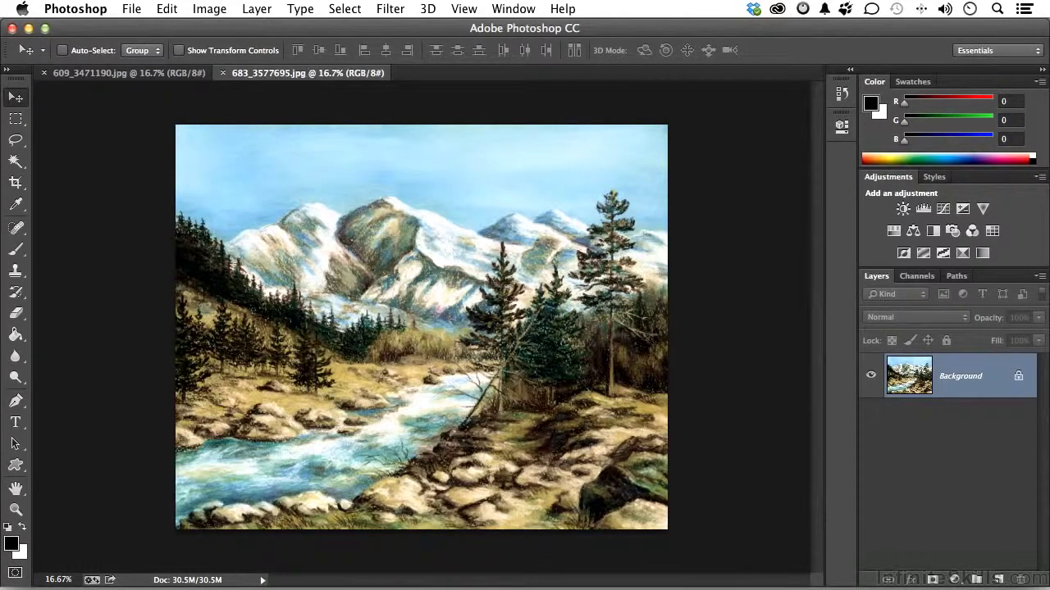
- Glance at the Edit menu and the kitchen photo, then return to the mountain landscape painting
left_click(168, 9)
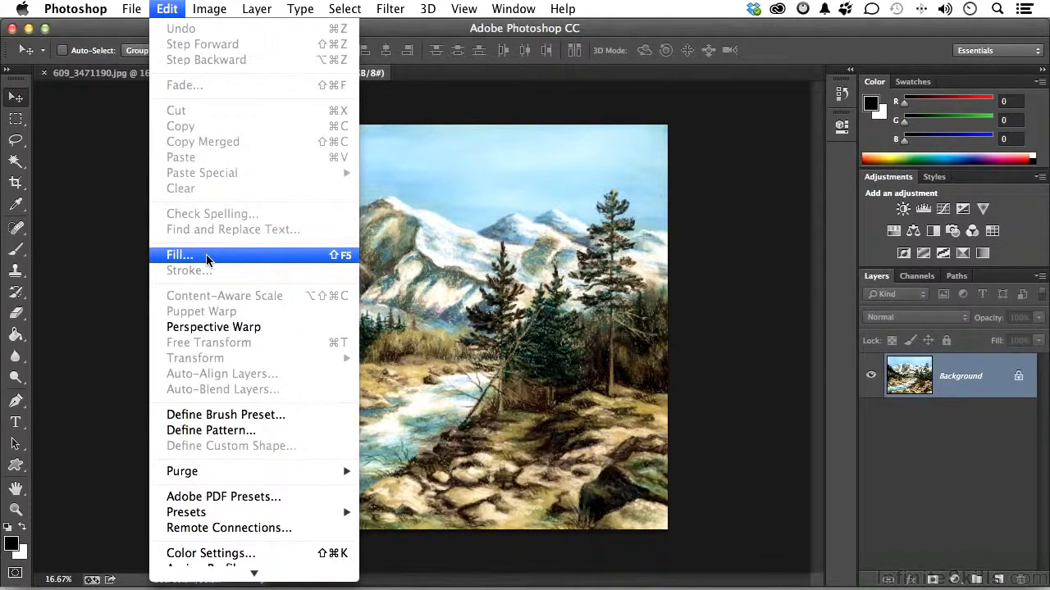
left_click(751, 224)
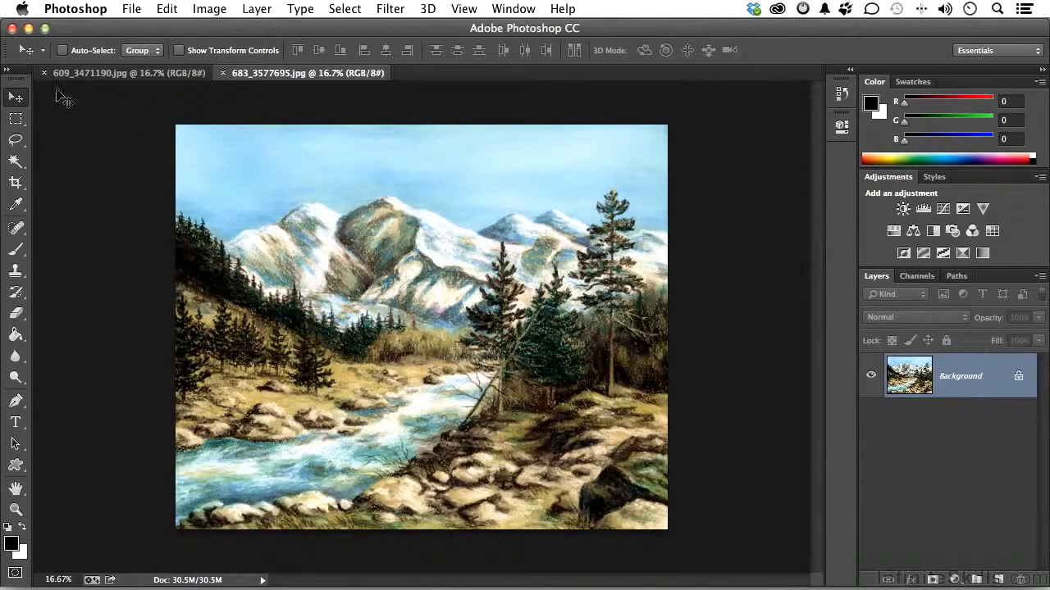
left_click(65, 76)
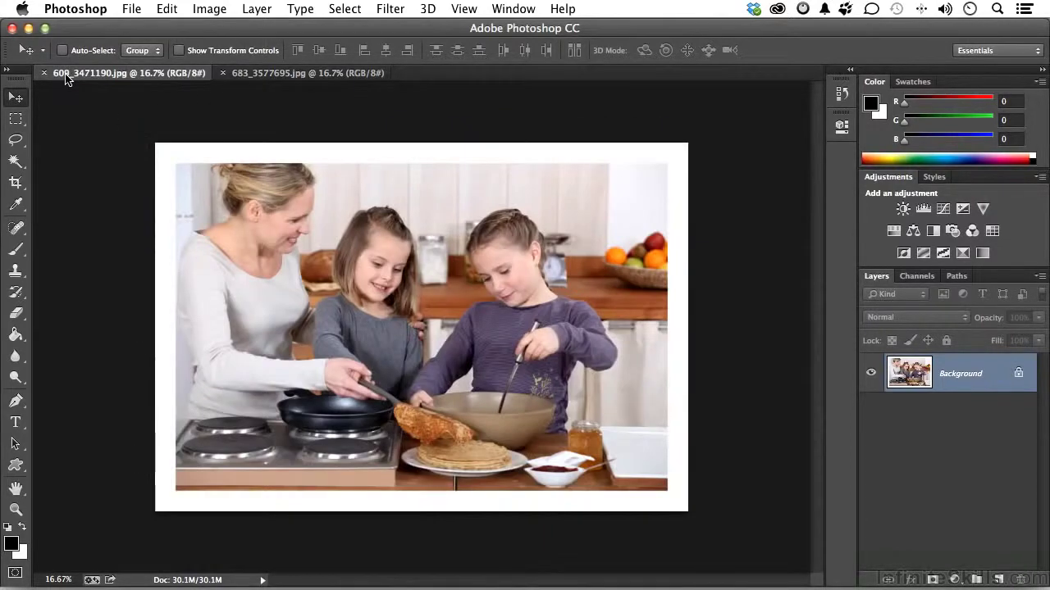
left_click(289, 75)
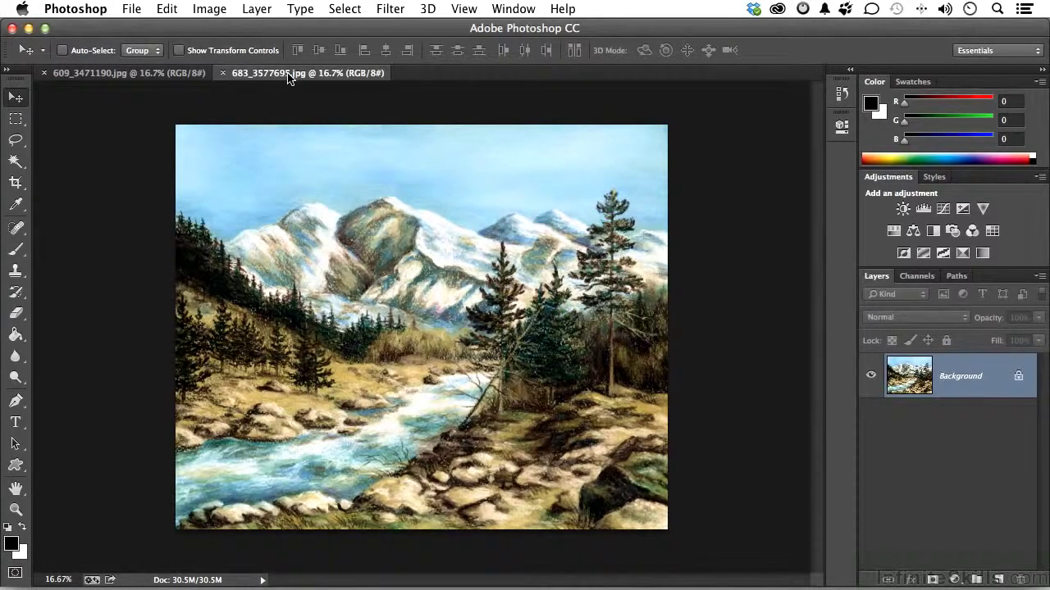
- Add Layer 1 and fill it with the Tree scripted pattern
left_click(998, 579)
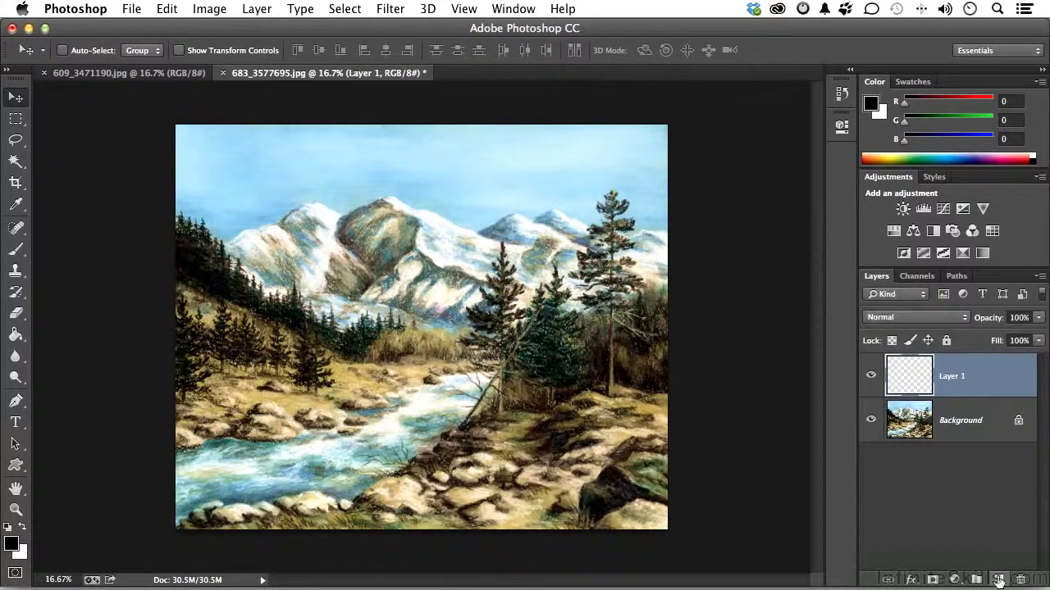
left_click(173, 12)
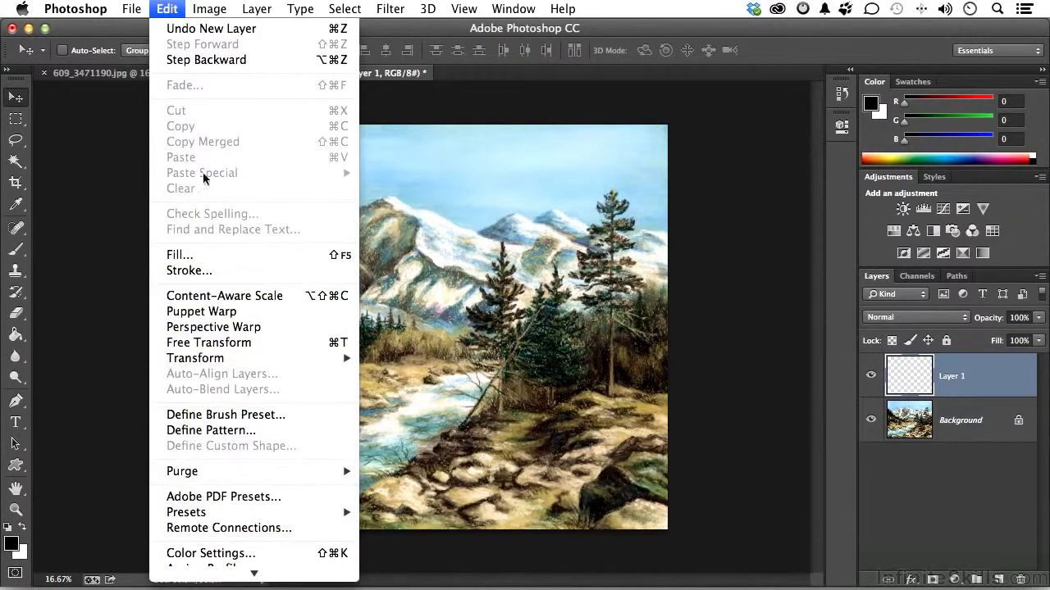
left_click(213, 259)
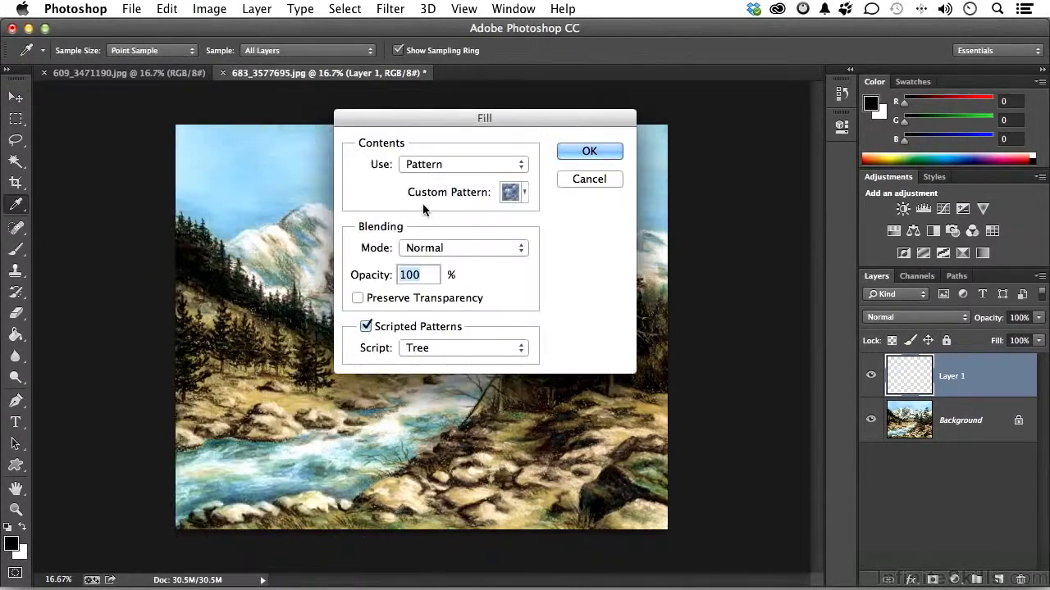
left_click(436, 164)
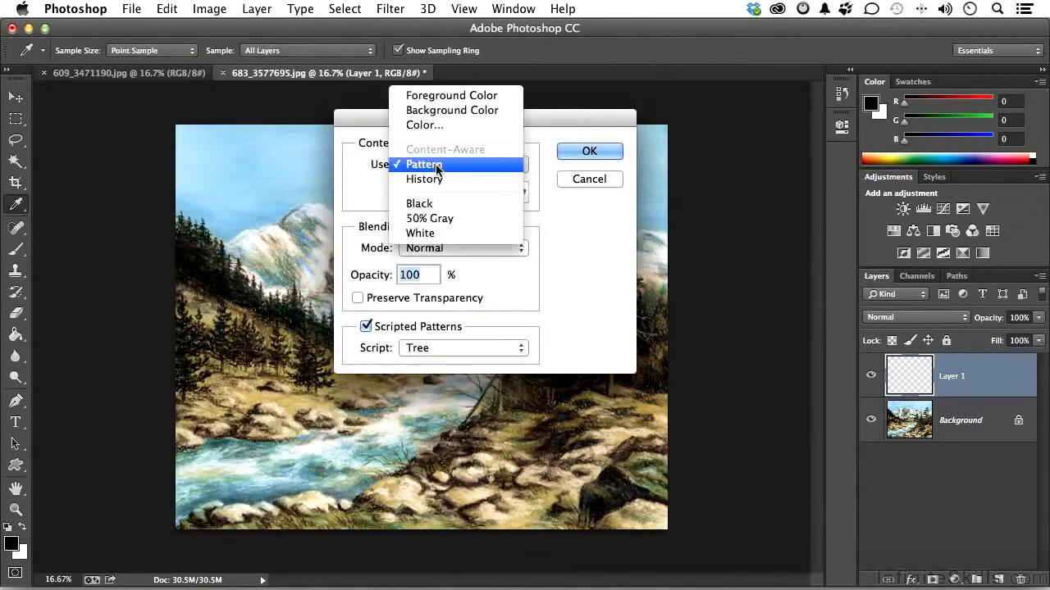
left_click(445, 96)
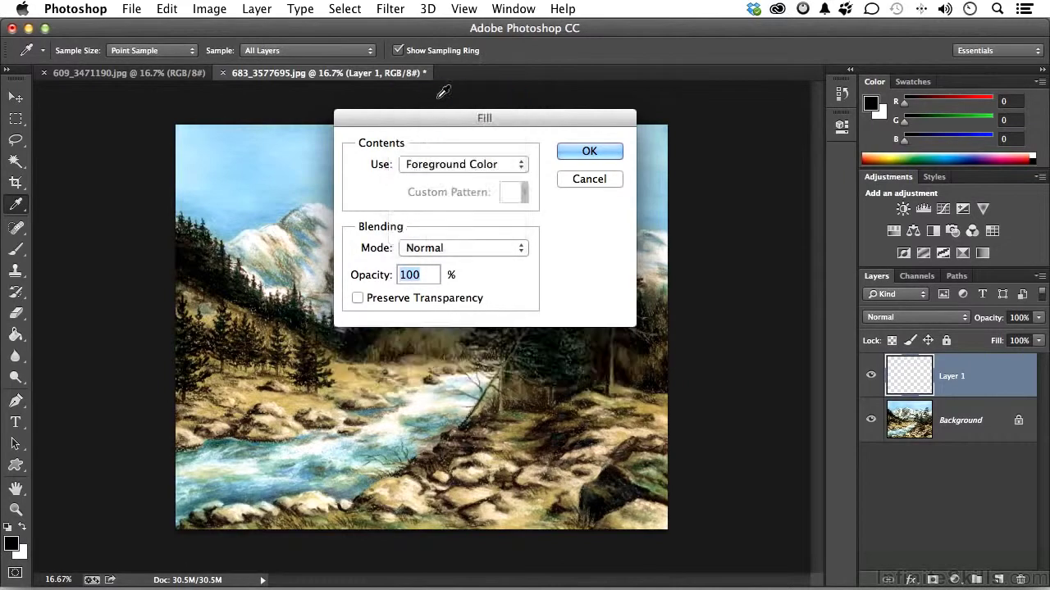
left_click(451, 165)
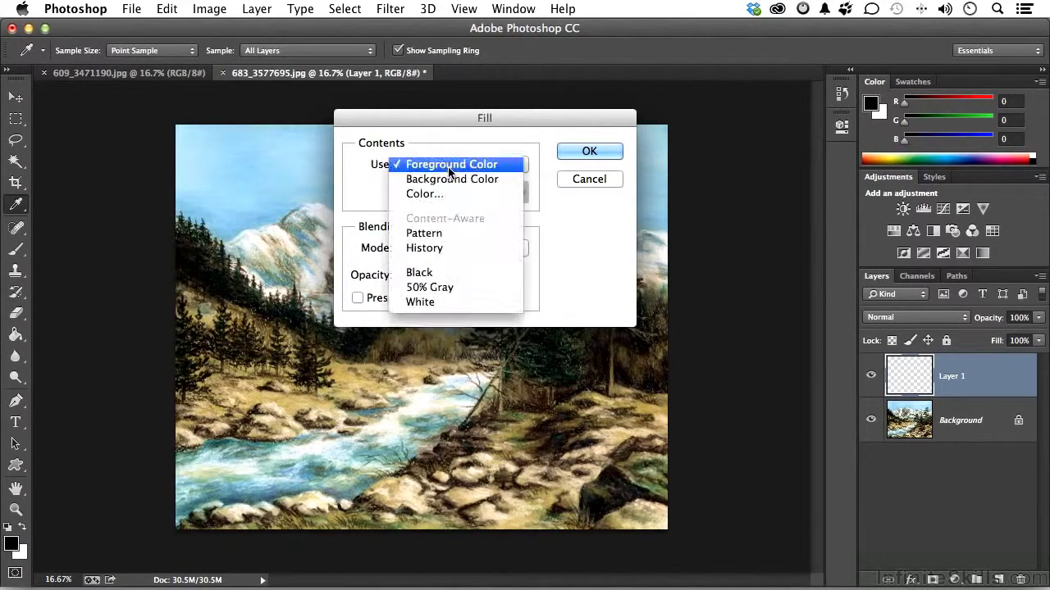
left_click(444, 234)
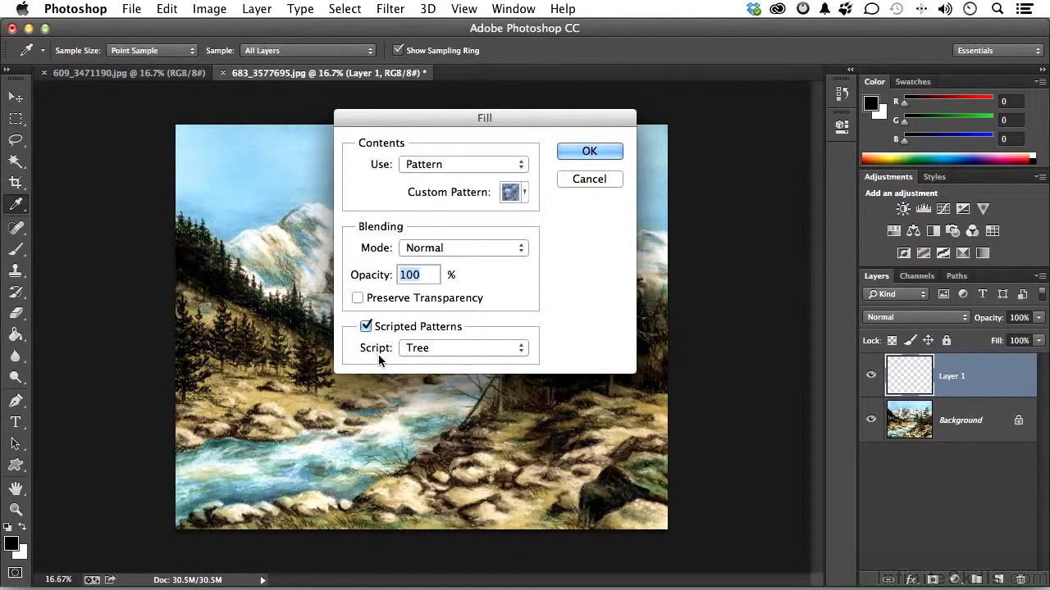
left_click(420, 348)
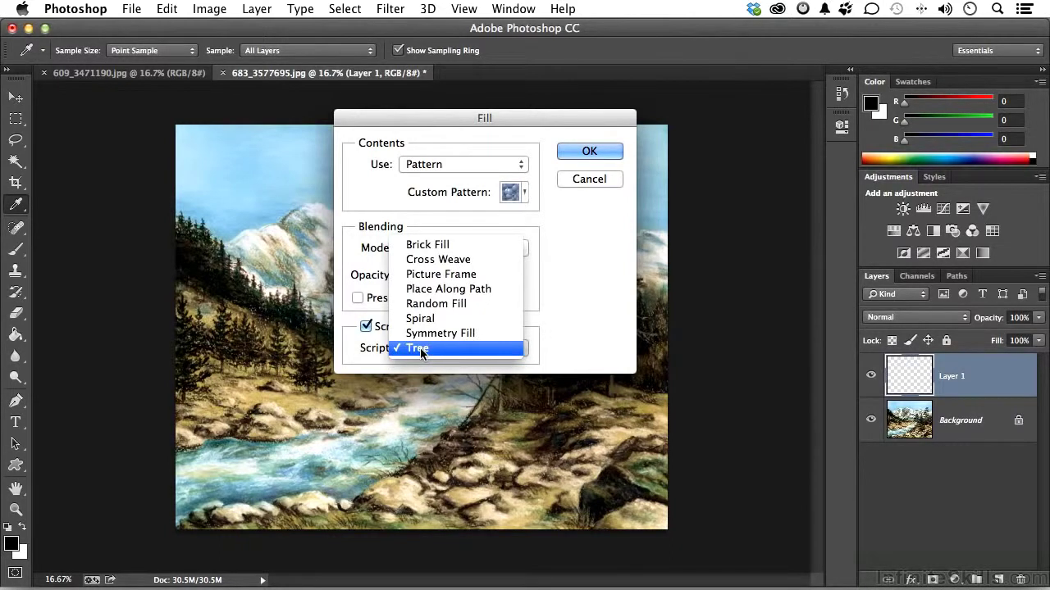
left_click(420, 347)
left_click(576, 153)
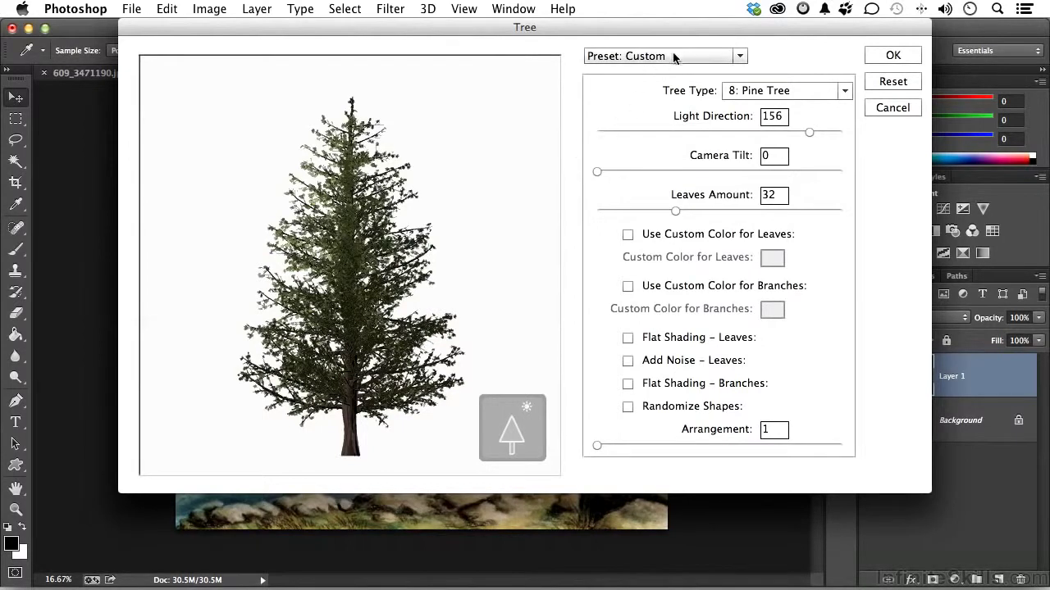
- Load the Default oak tree preset, moving the Tree dialog aside briefly to view the painting
left_click(716, 56)
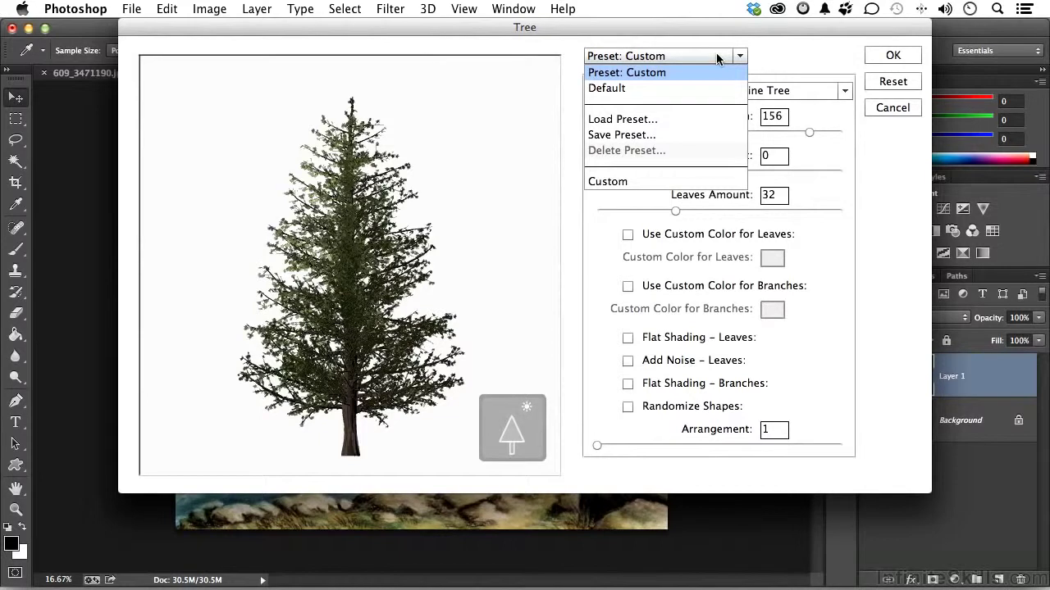
left_click(691, 90)
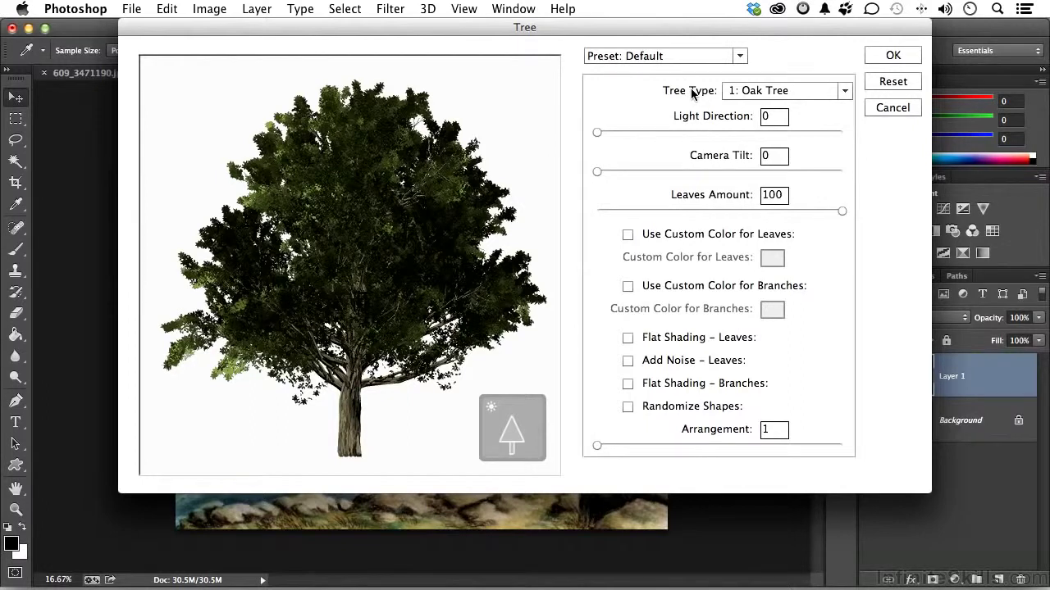
left_click(680, 56)
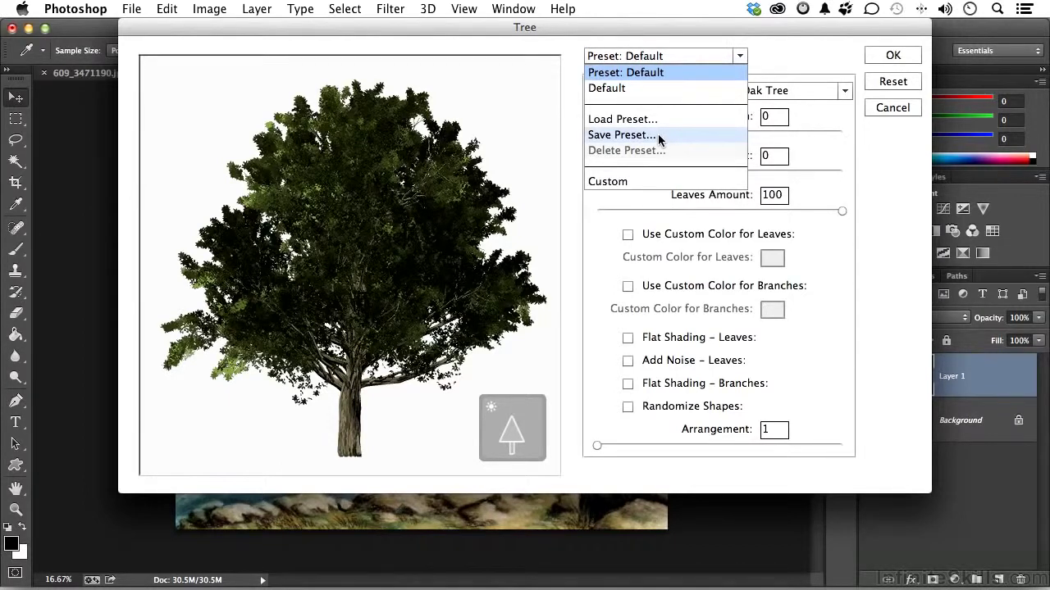
left_click(802, 64)
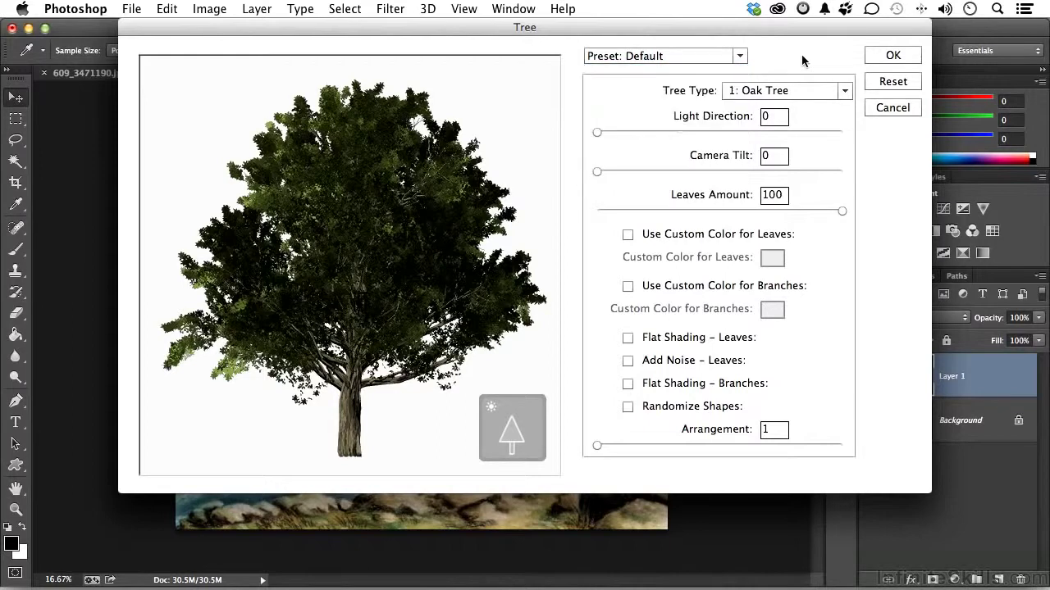
mouse_move(785, 28)
left_mouse_down()
mouse_move(815, 517)
mouse_move(805, 420)
left_mouse_up()
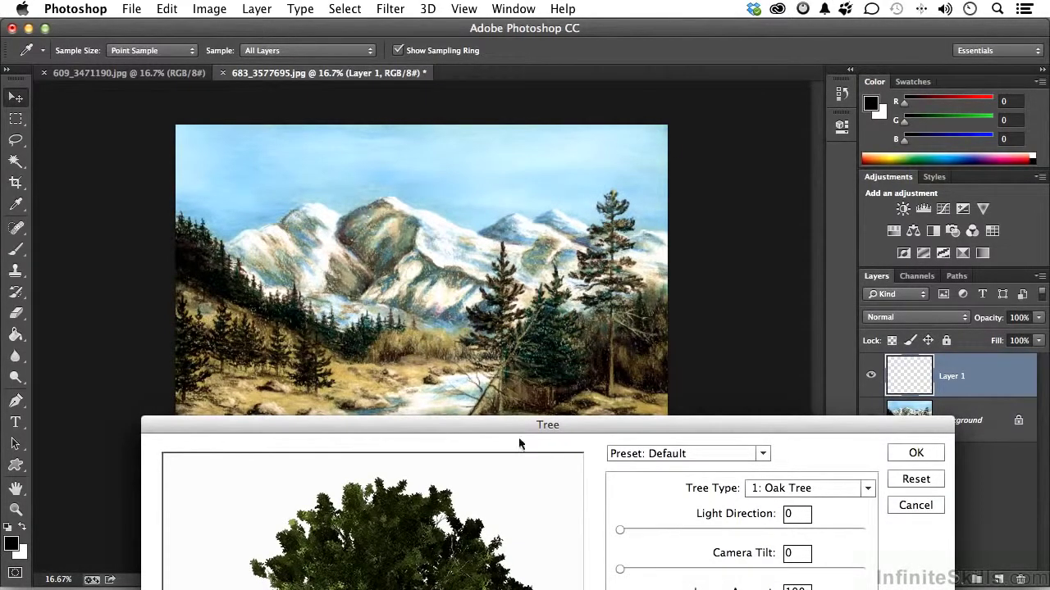
left_click_drag(505, 426, 483, 70)
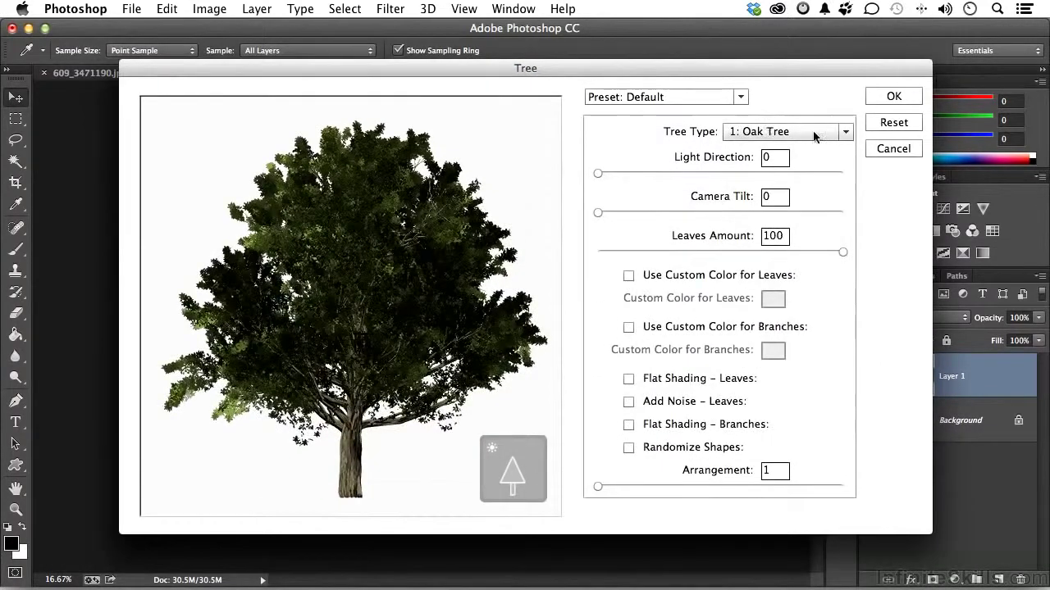
- Change the tree to 8: Pine Tree with light direction 159 and leaves amount 29
left_click(812, 130)
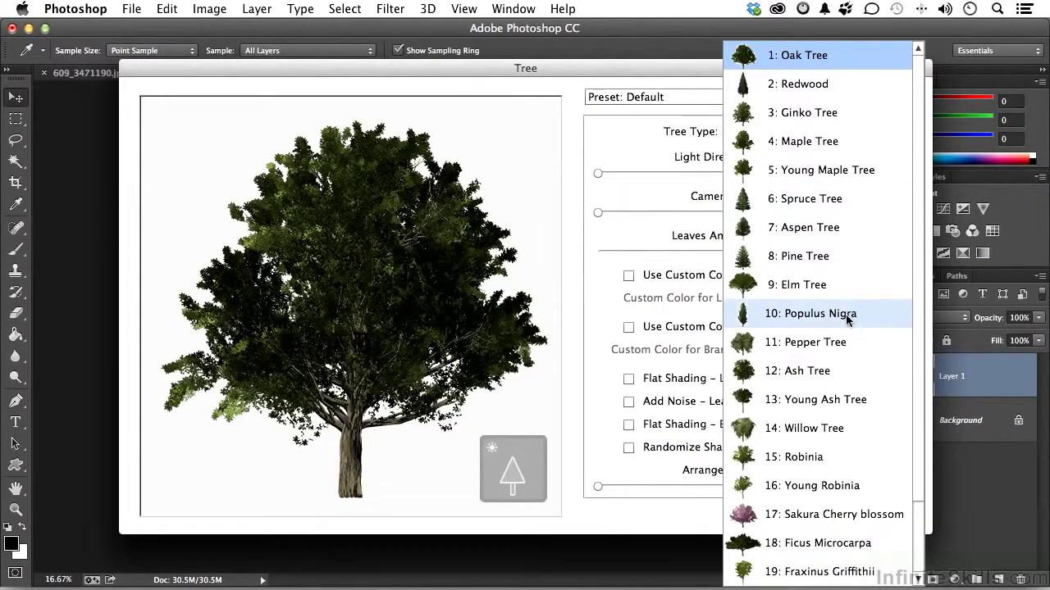
left_click(804, 257)
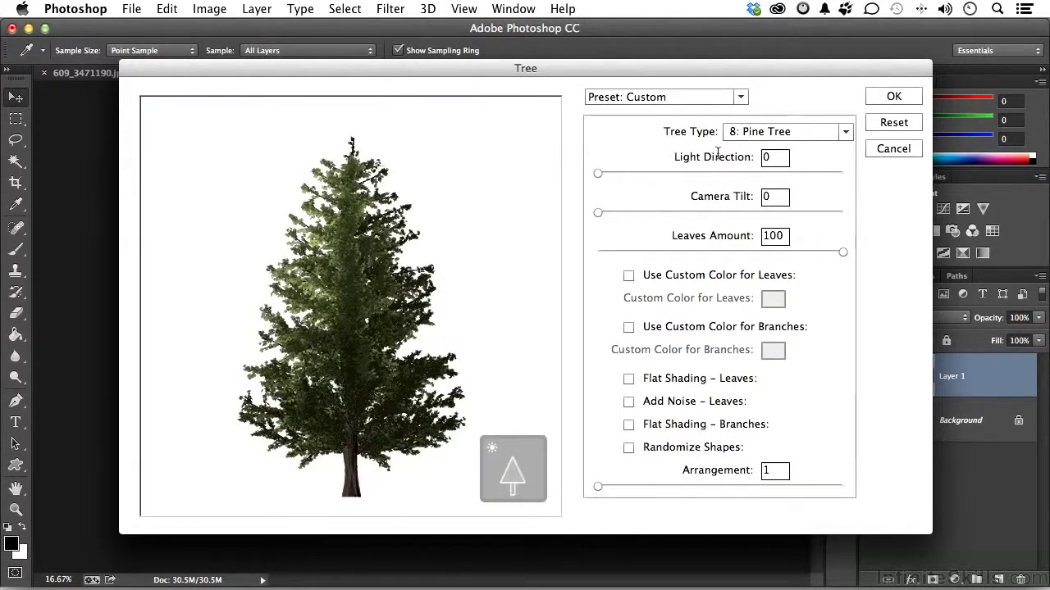
left_click_drag(598, 173, 790, 174)
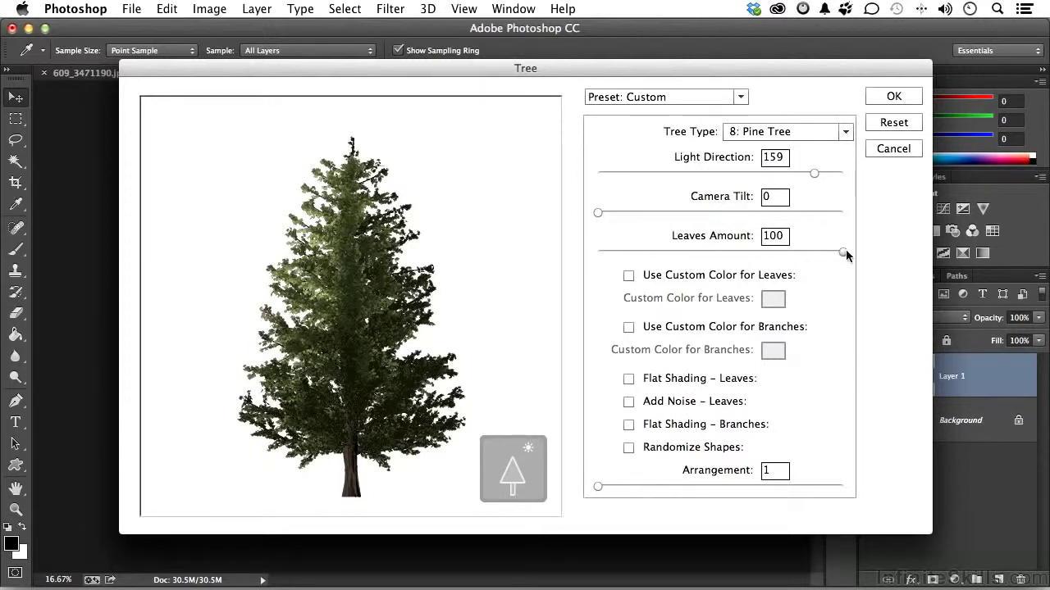
left_click_drag(844, 251, 668, 259)
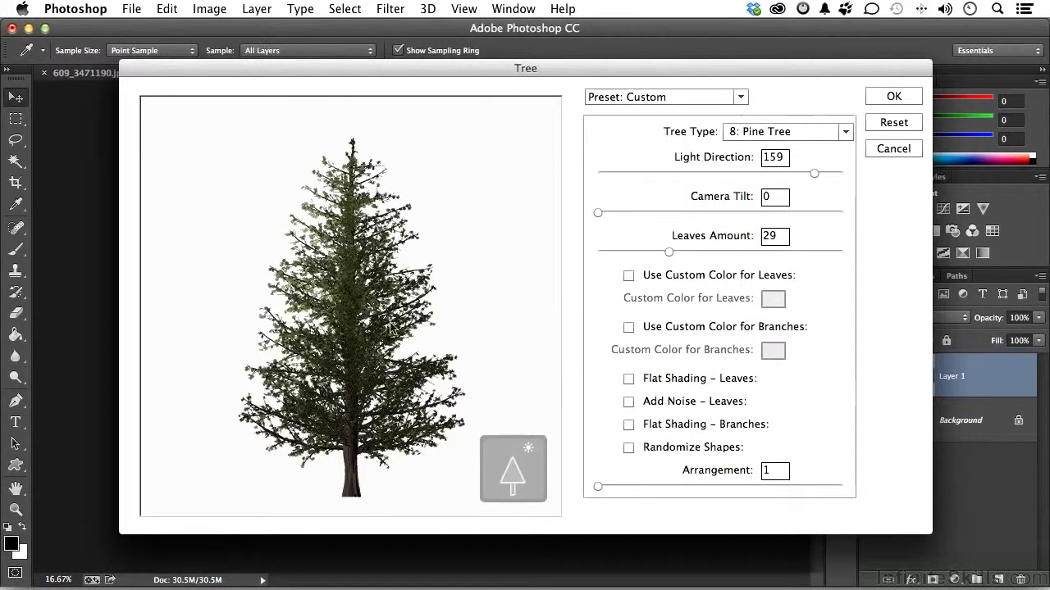
- Turn off the custom leaf colour and render the pine tree onto Layer 1
left_click(629, 275)
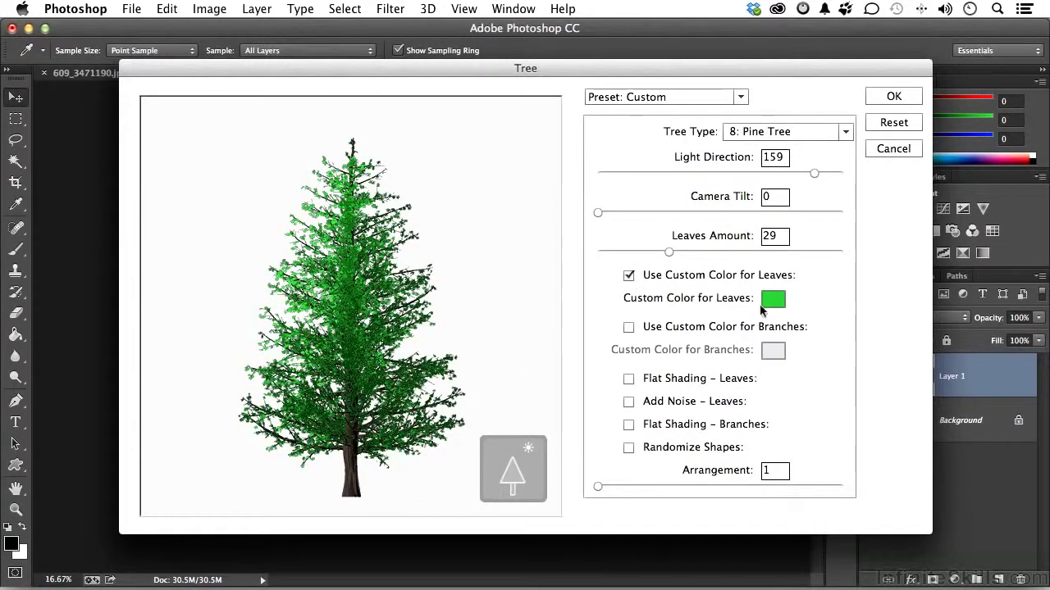
left_click(771, 303)
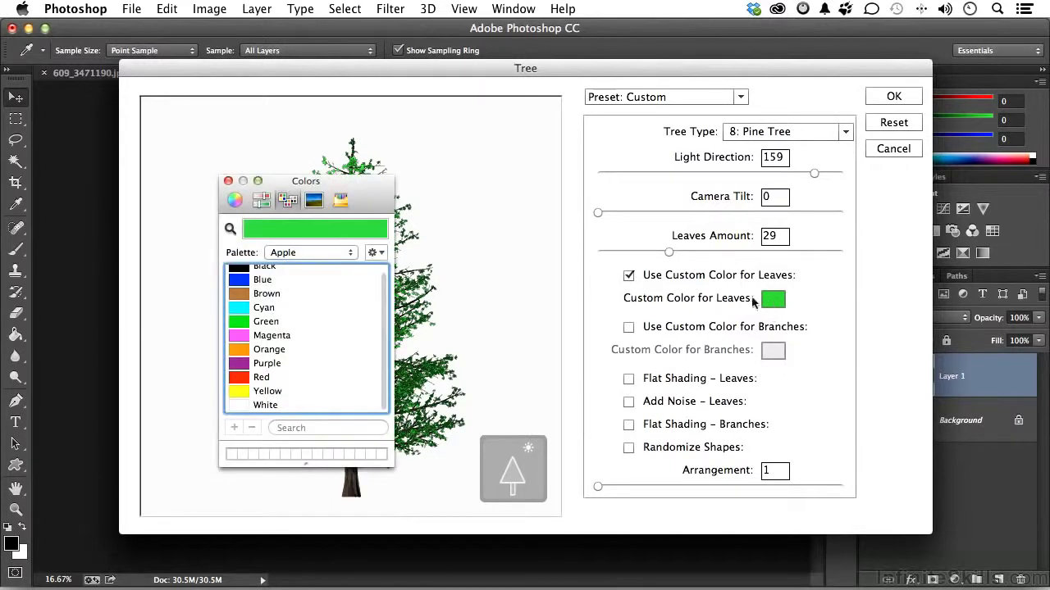
left_click(228, 180)
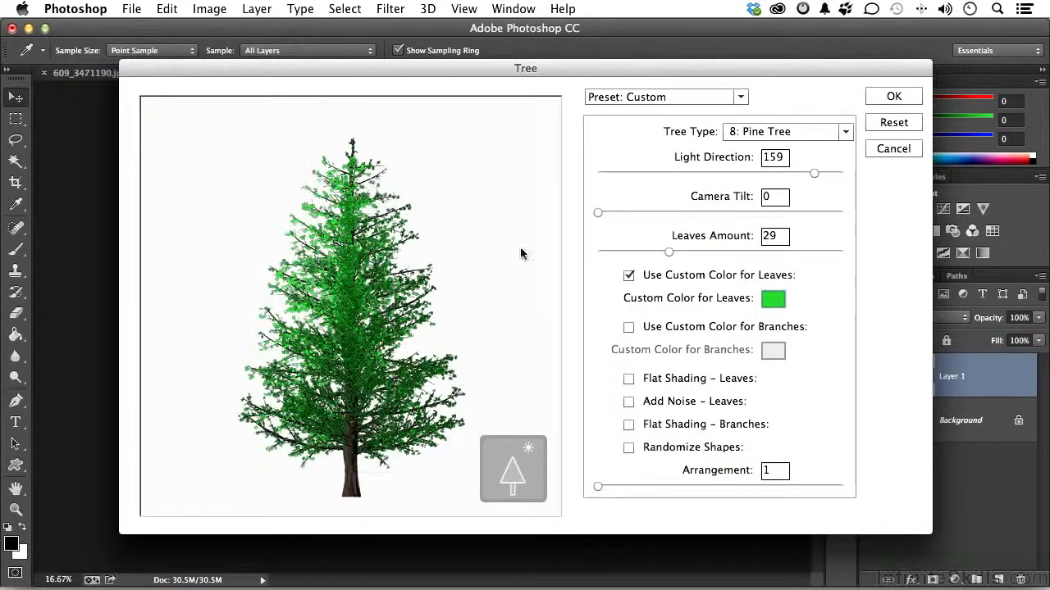
left_click(629, 275)
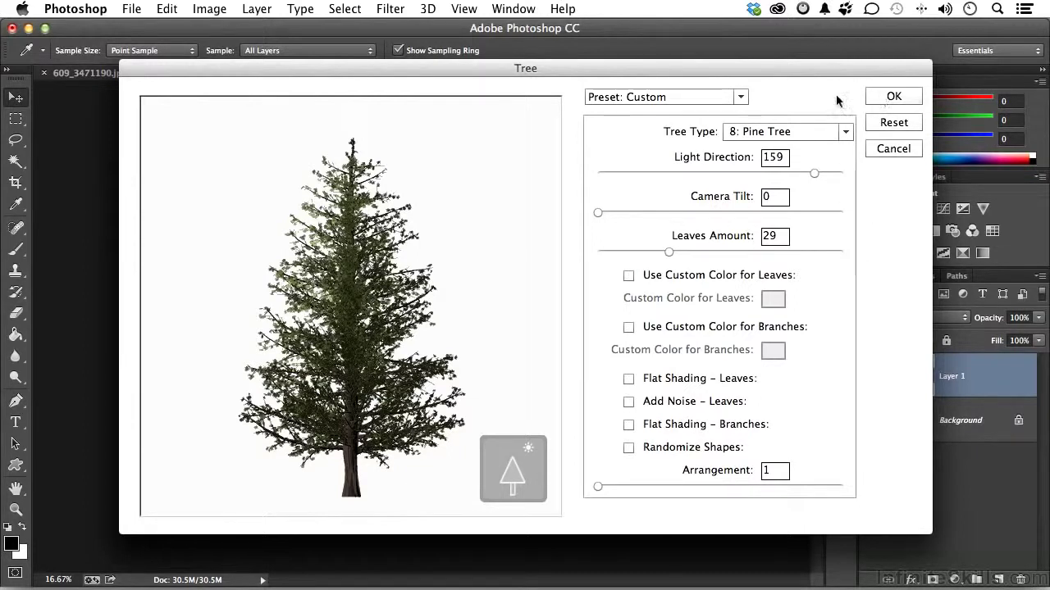
left_click(740, 98)
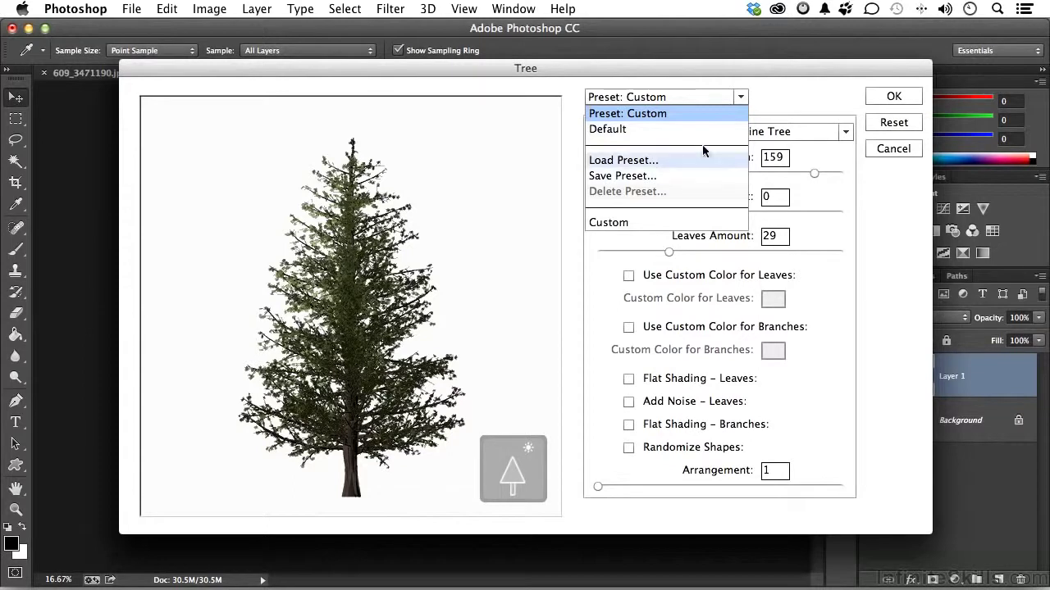
left_click(781, 104)
left_click(892, 97)
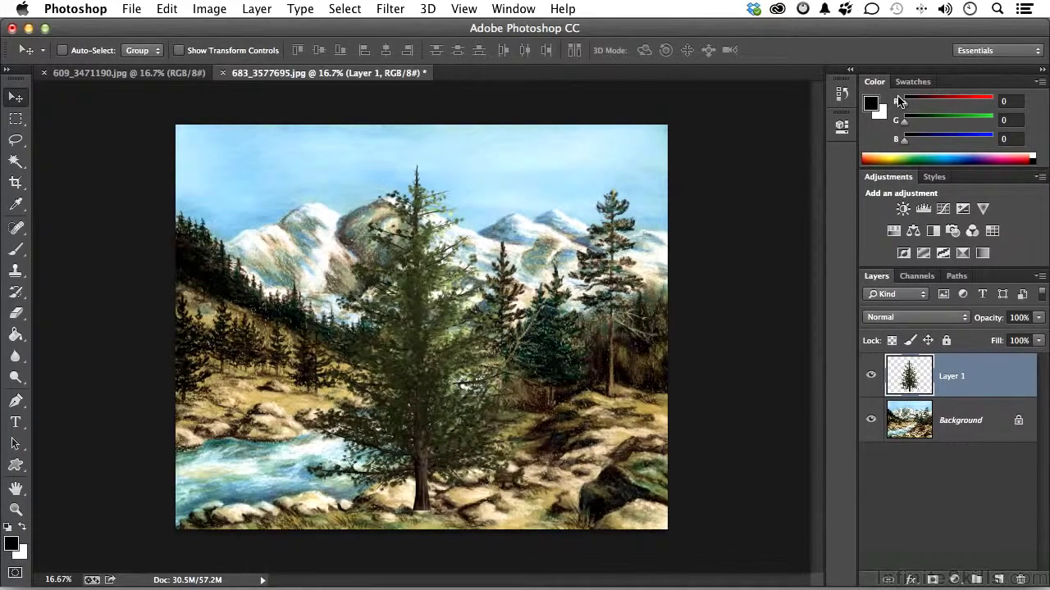
- Scale the pine tree to about 58% and move it right of the river
left_click(167, 9)
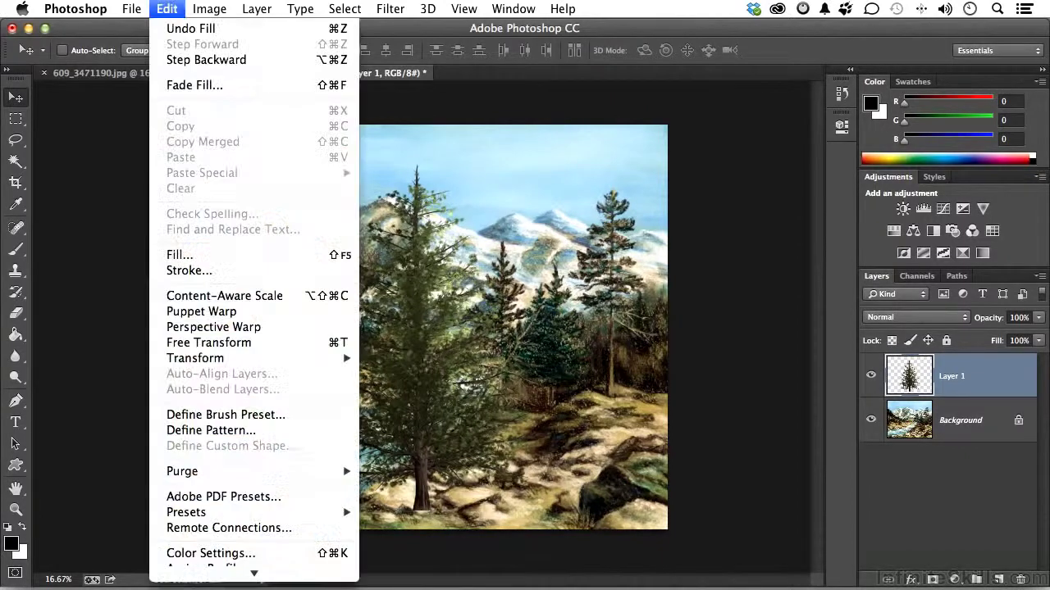
left_click(235, 350)
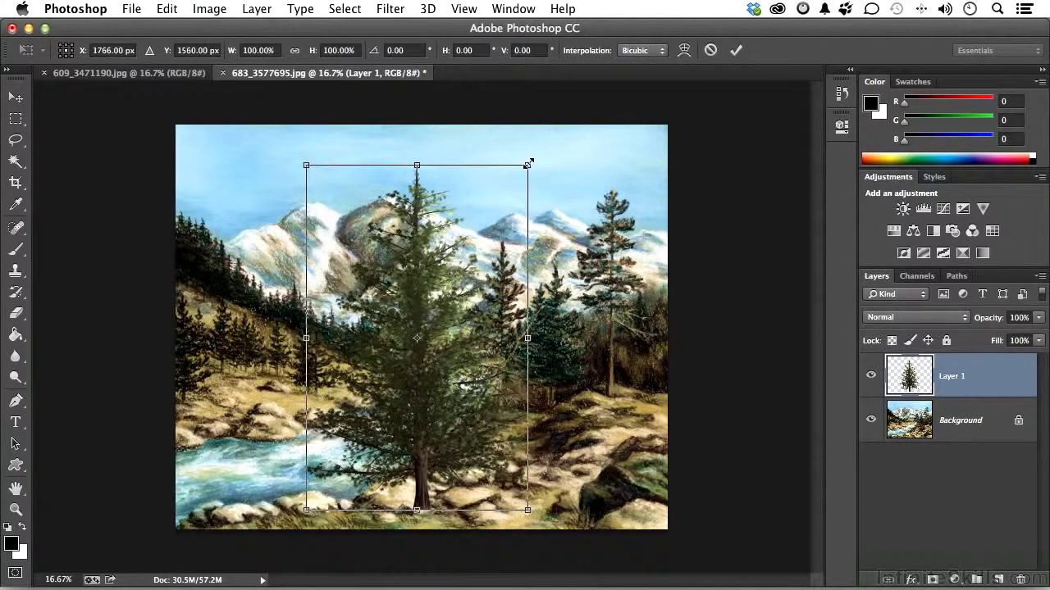
left_click_drag(528, 163, 440, 312)
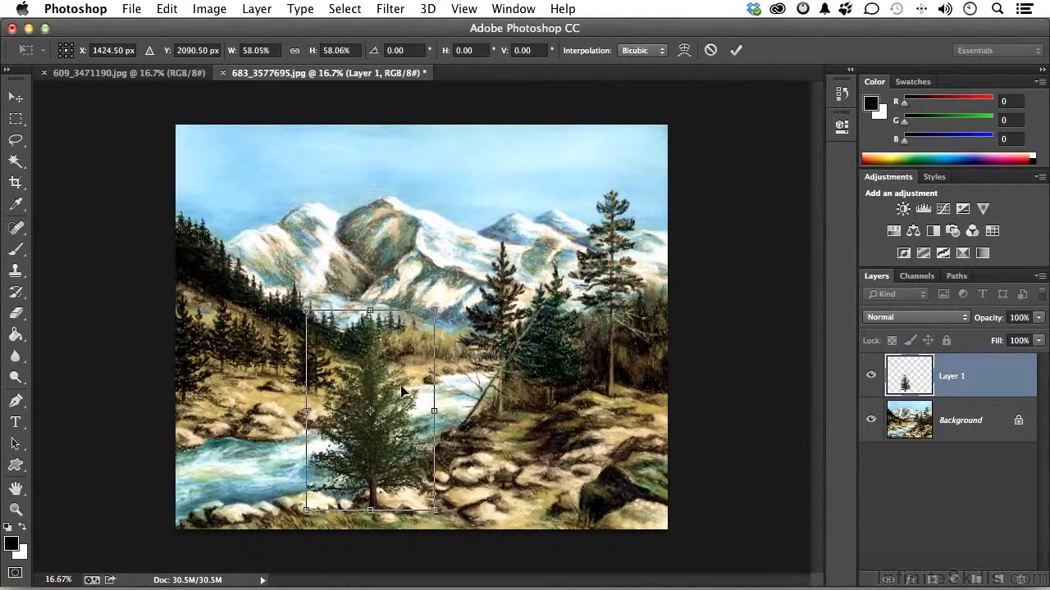
key("Return")
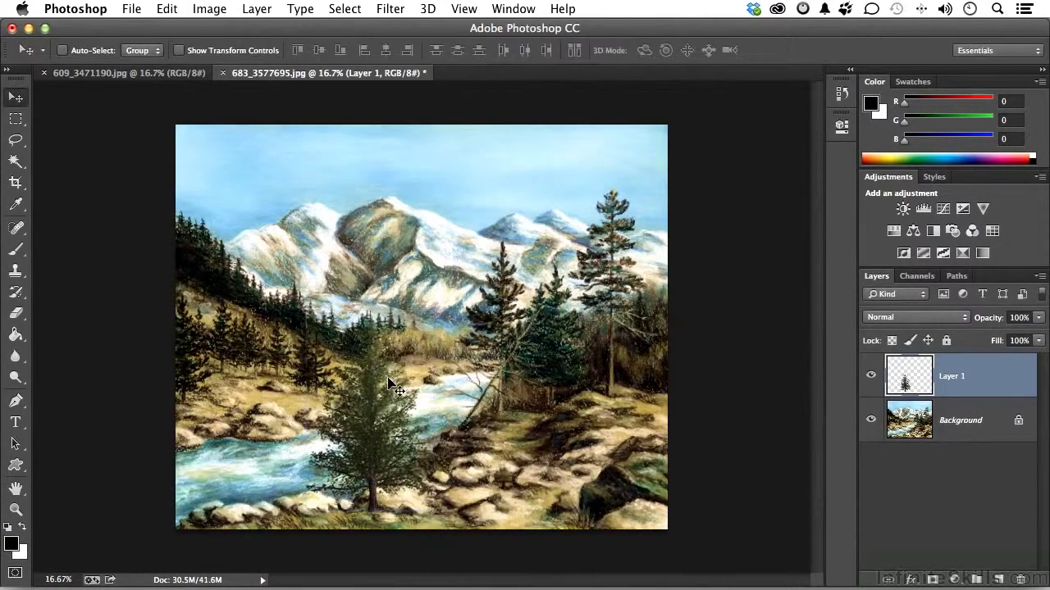
left_click_drag(389, 382, 529, 371)
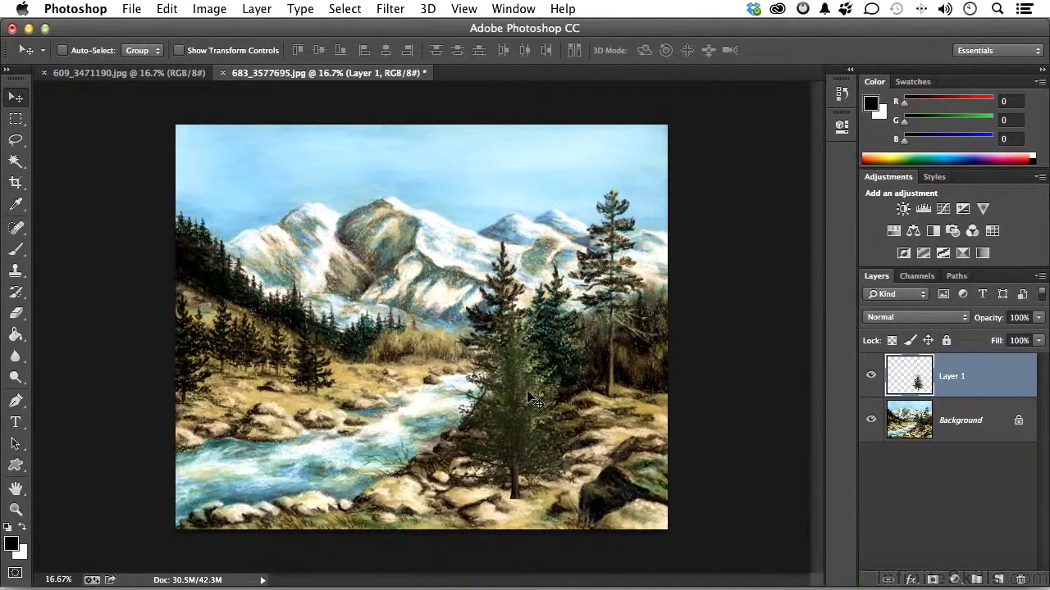
- Alt-drag a copy onto the left bank, shrink it further and nudge it into place
left_click_drag(534, 402, 373, 295)
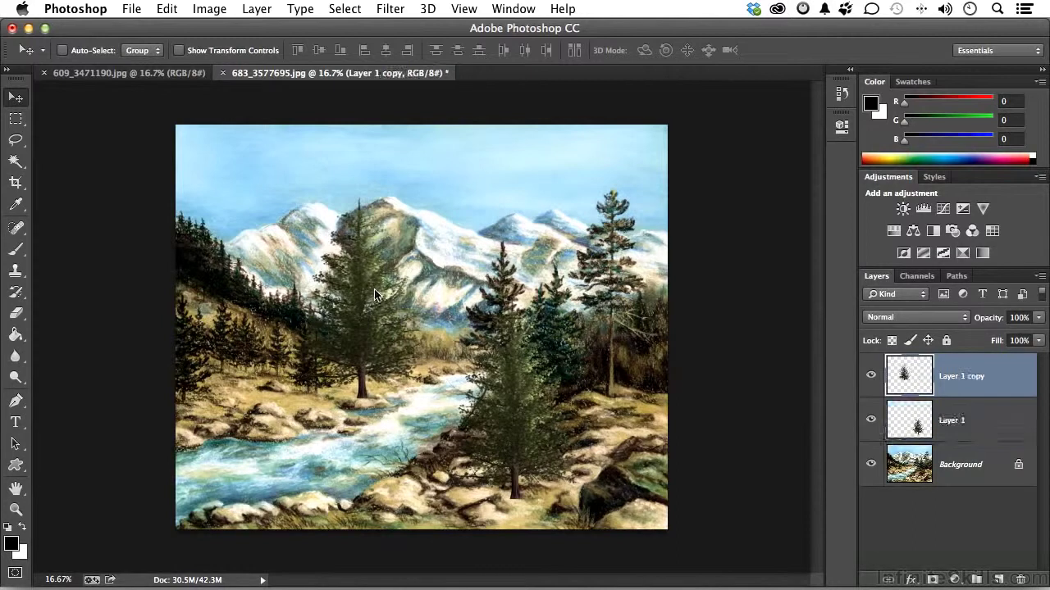
left_click(164, 10)
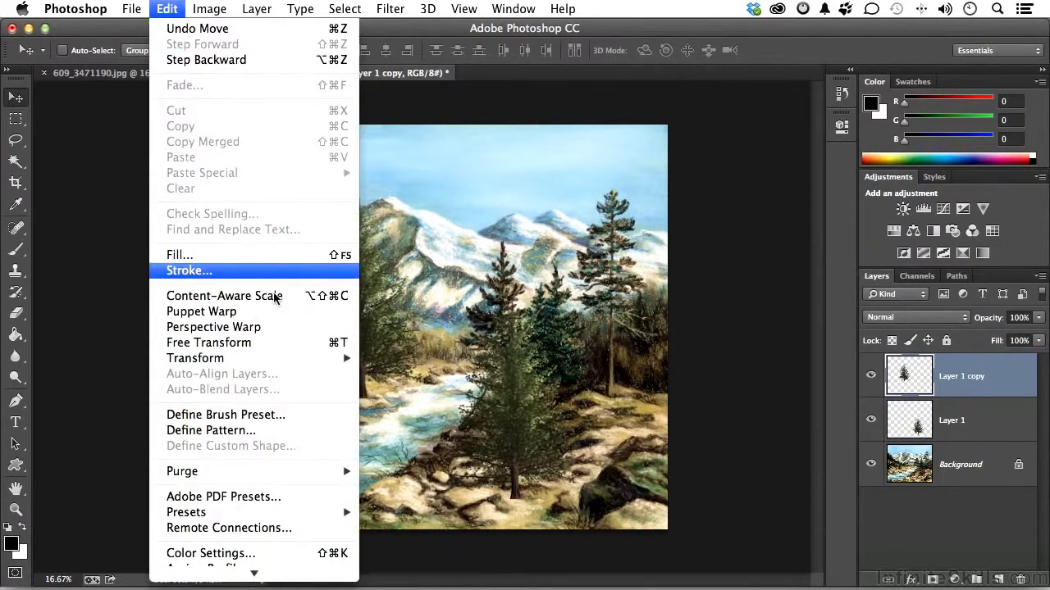
left_click(276, 342)
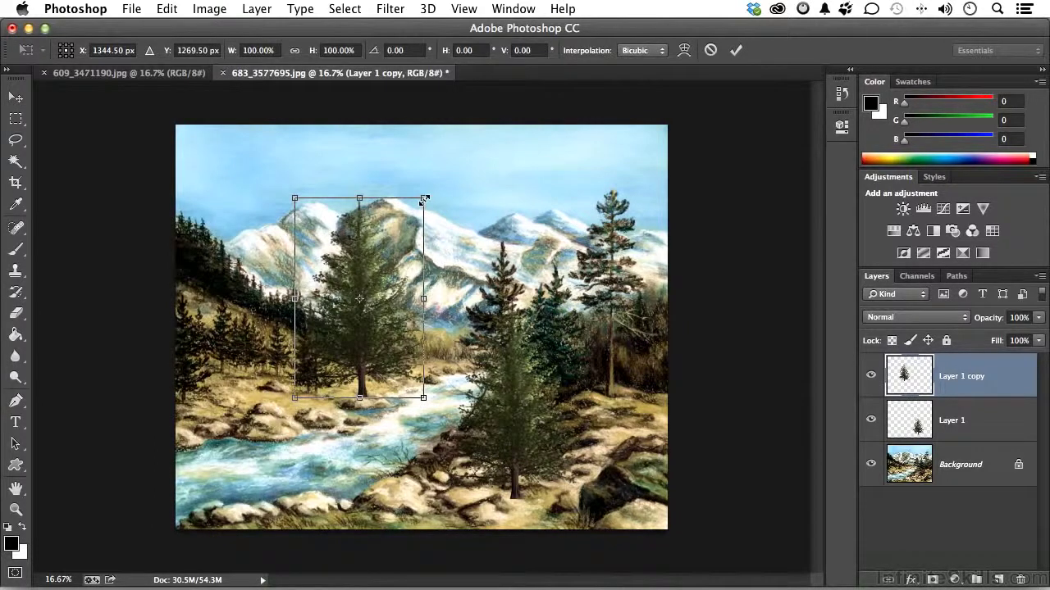
left_click_drag(424, 198, 363, 291)
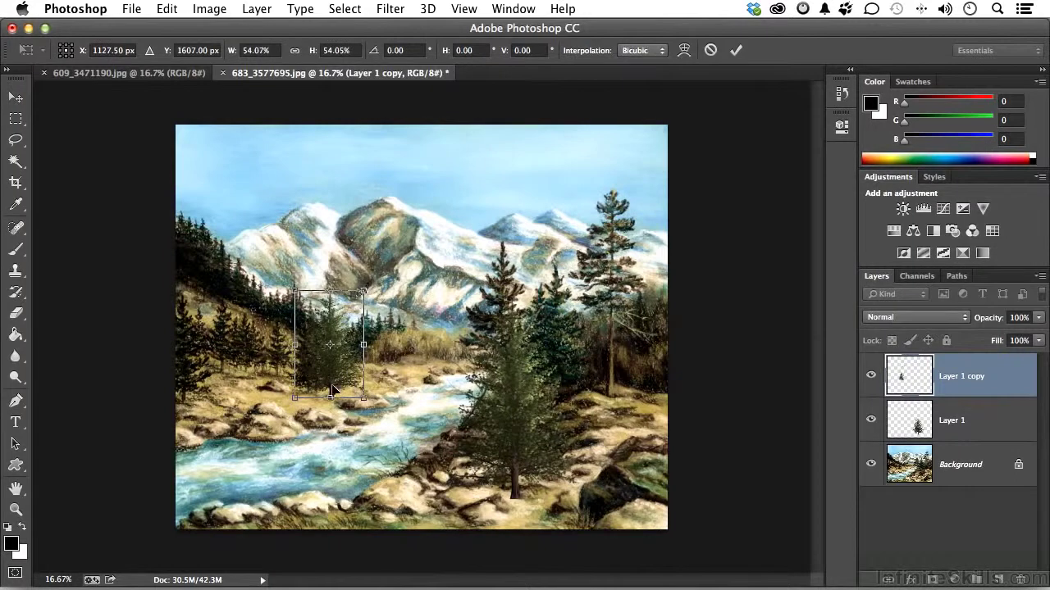
key("Return")
left_click_drag(334, 381, 355, 362)
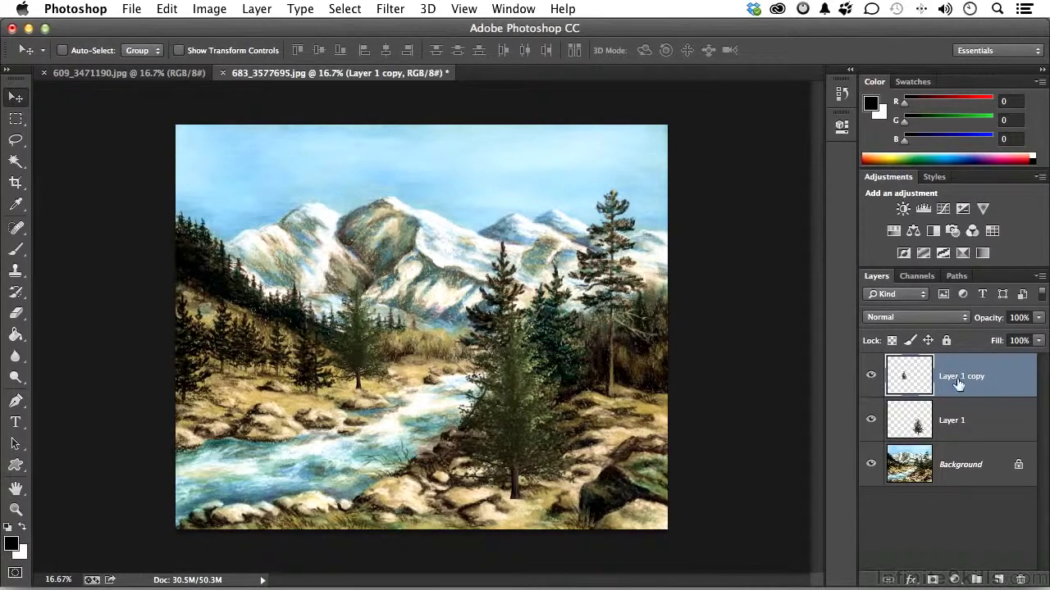
- Delete both tree layers, add a new empty layer and hide the Background
key("BackSpace")
key("BackSpace")
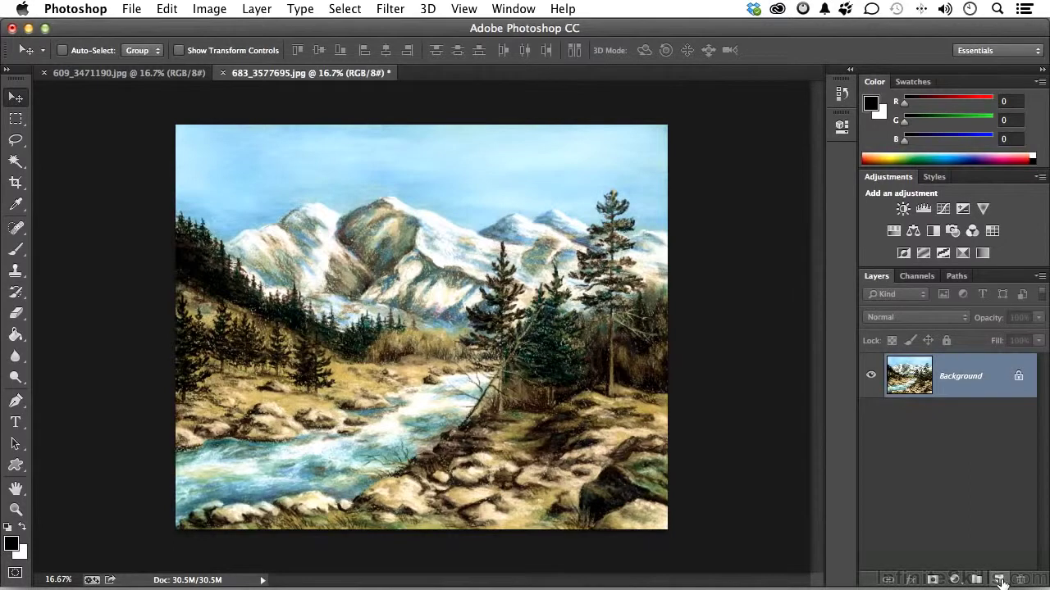
left_click(998, 579)
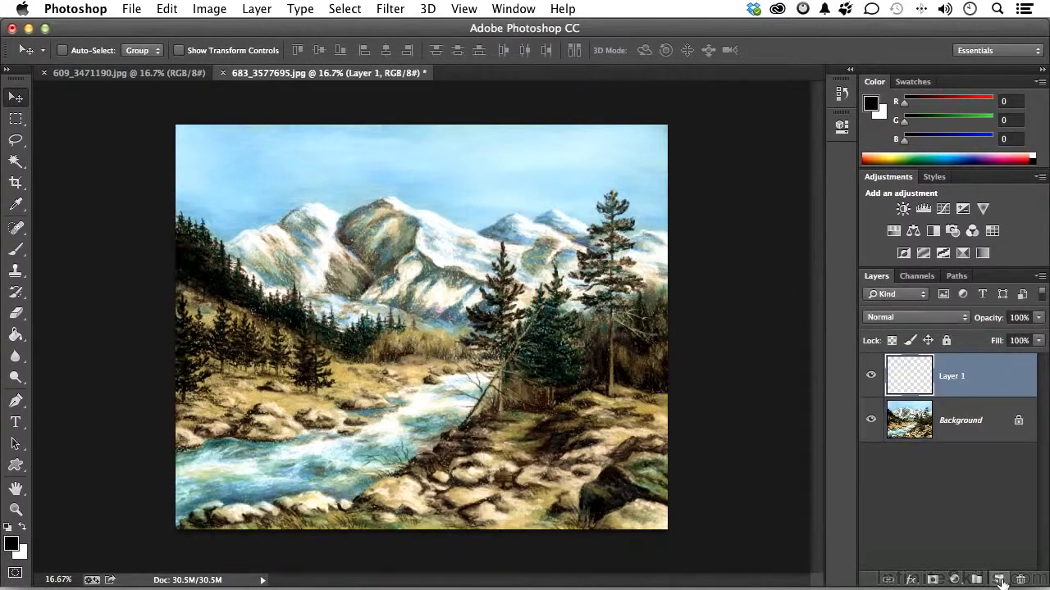
left_click(871, 420)
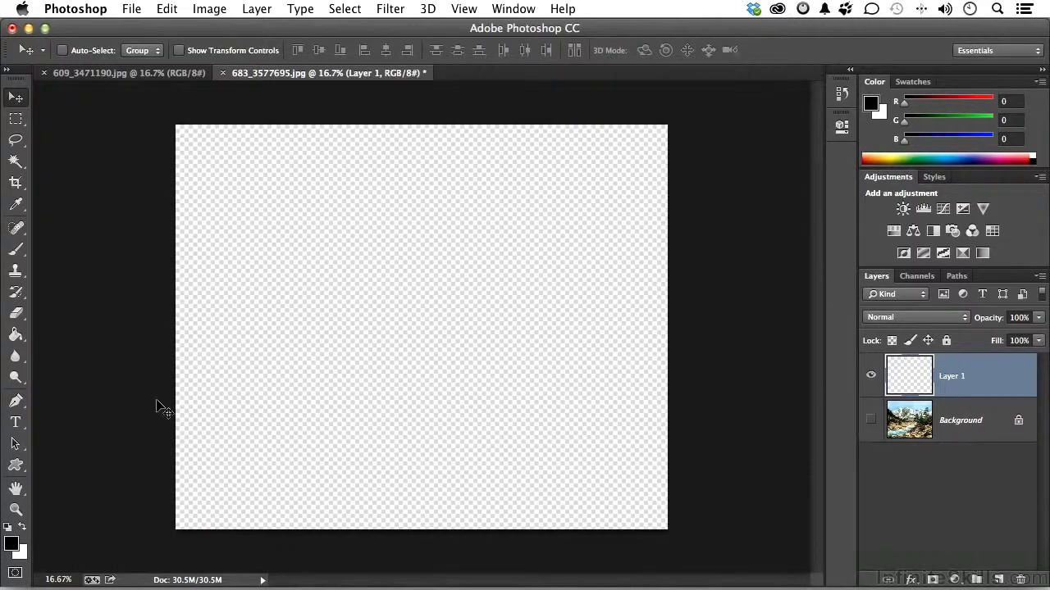
- Select the Custom Shape Tool and browse the custom shape library
left_click(15, 465)
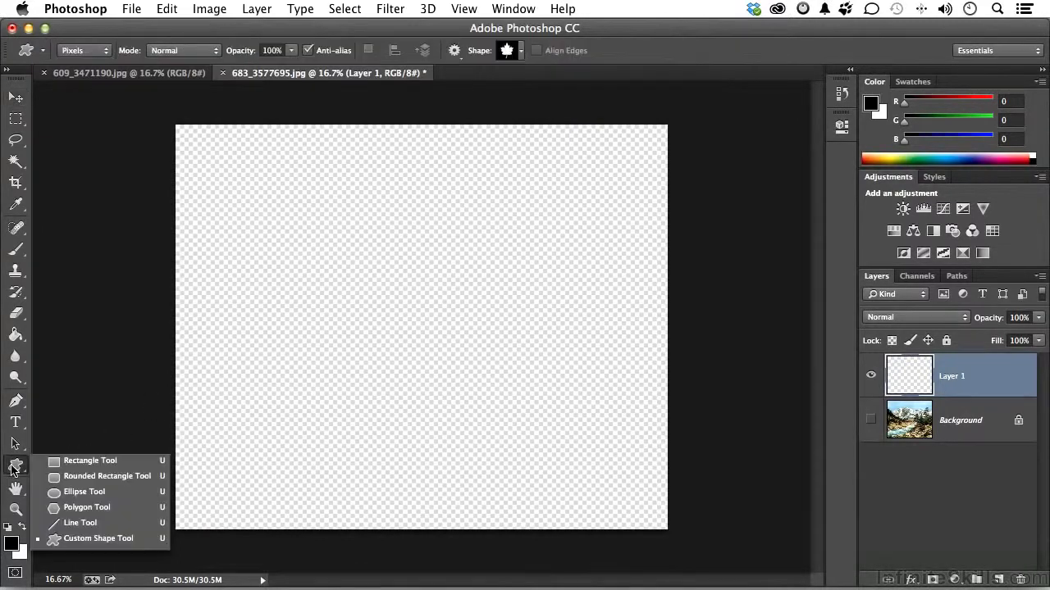
left_click(79, 538)
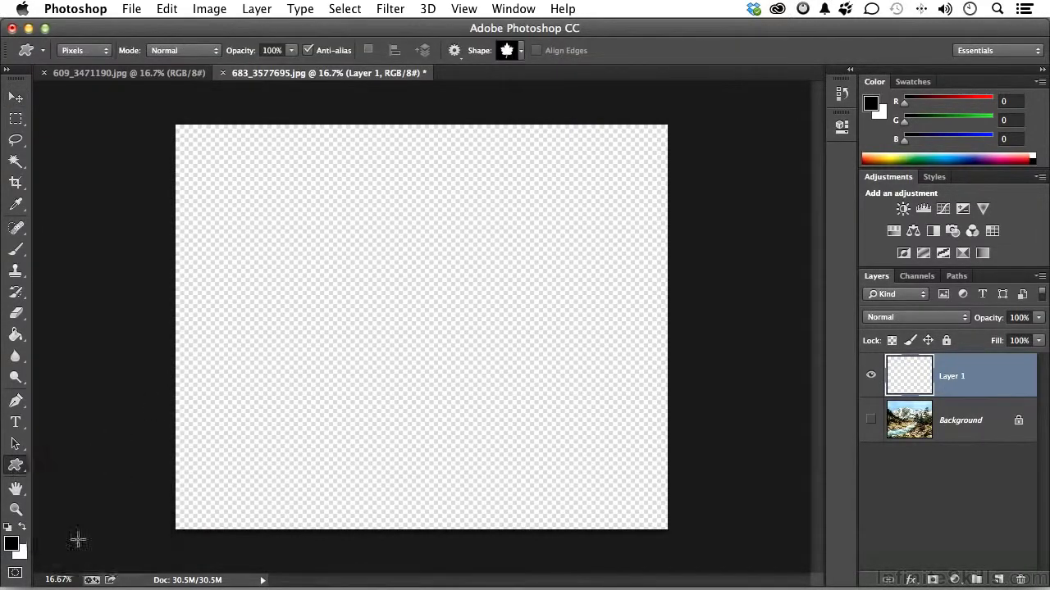
left_click(521, 52)
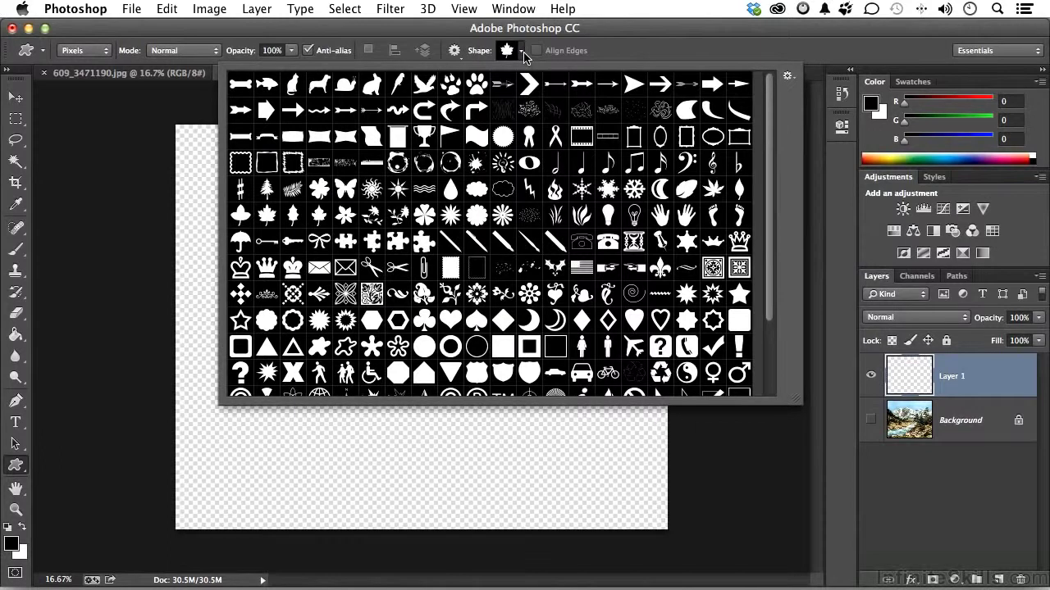
left_click(789, 78)
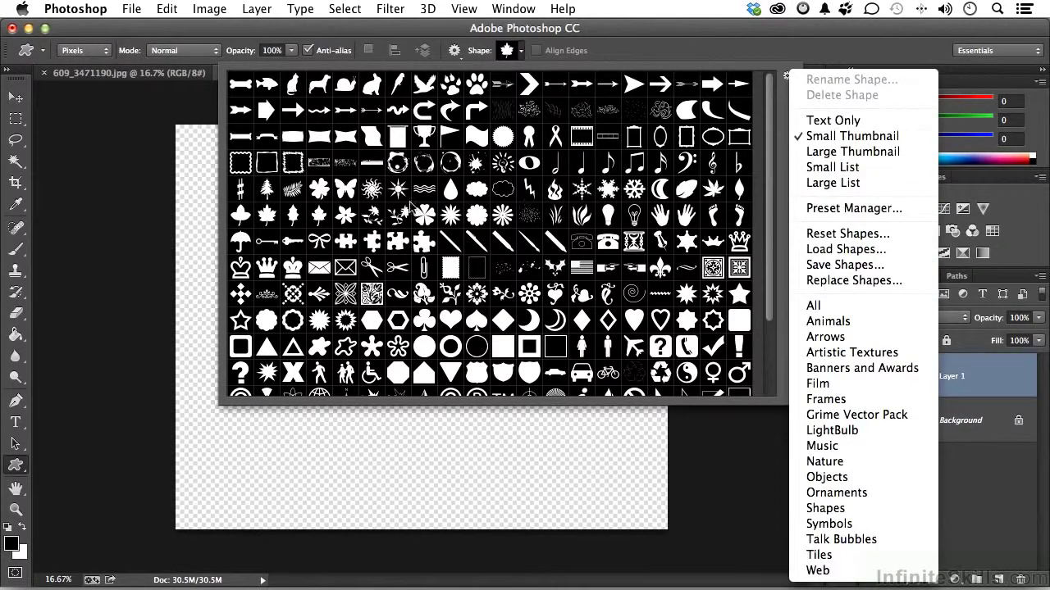
left_click(269, 217)
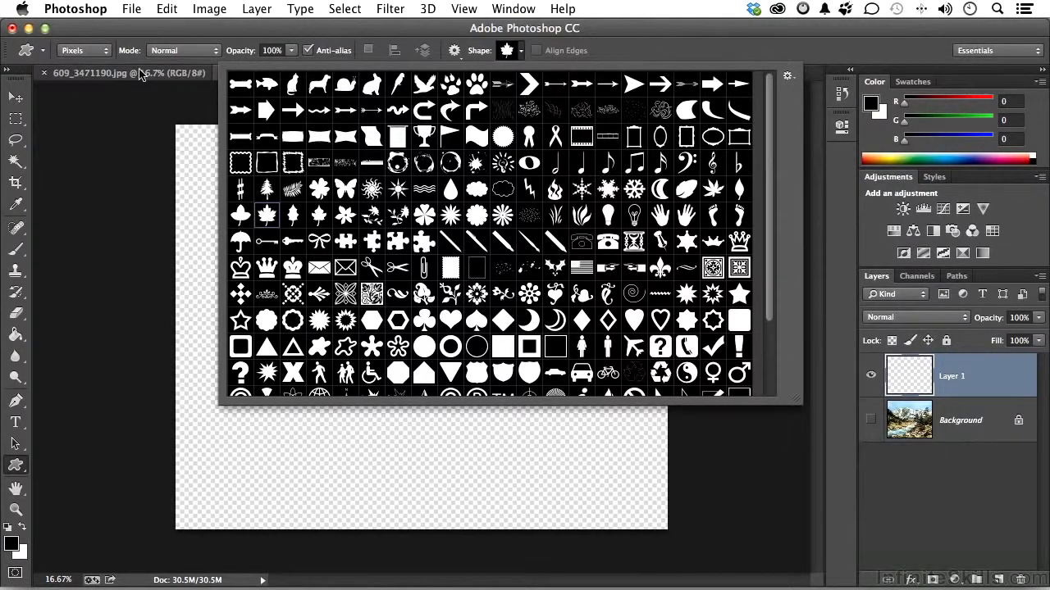
- Draw a light grey maple leaf as pixels near the canvas centre
left_click(109, 51)
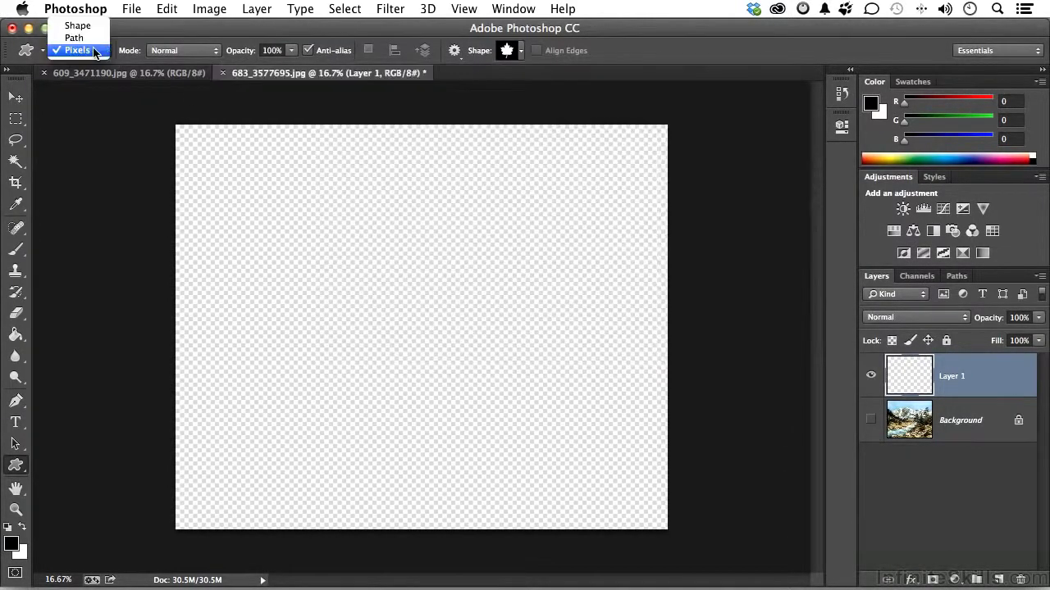
left_click(85, 52)
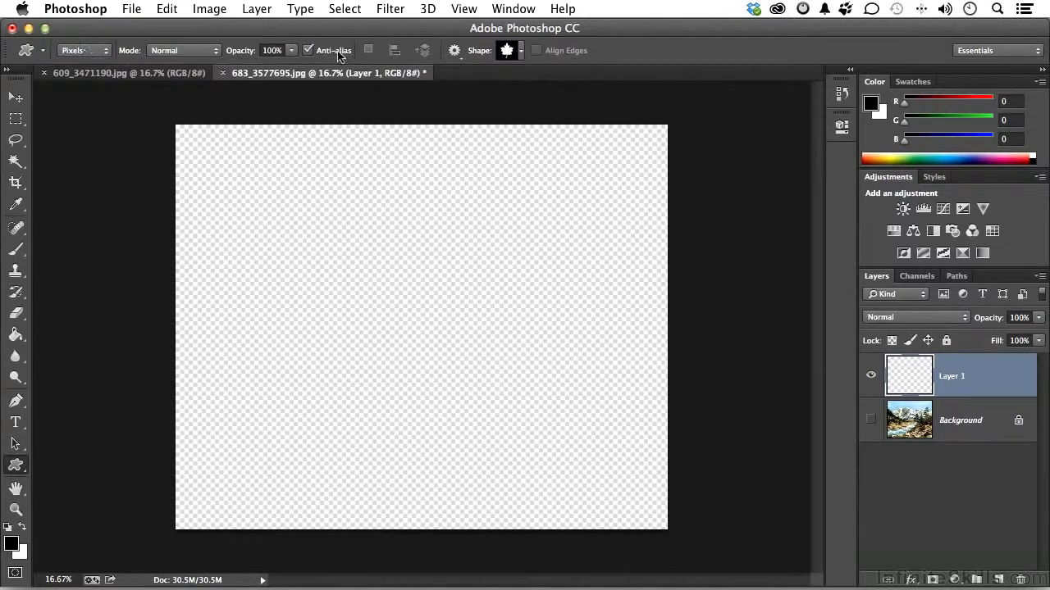
left_click(920, 84)
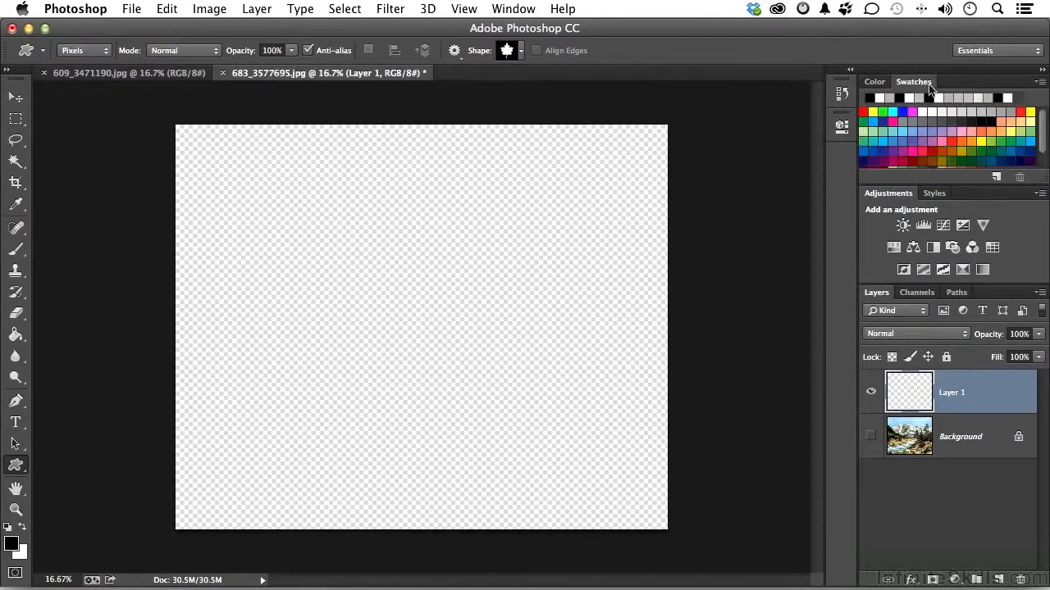
left_click(1004, 111)
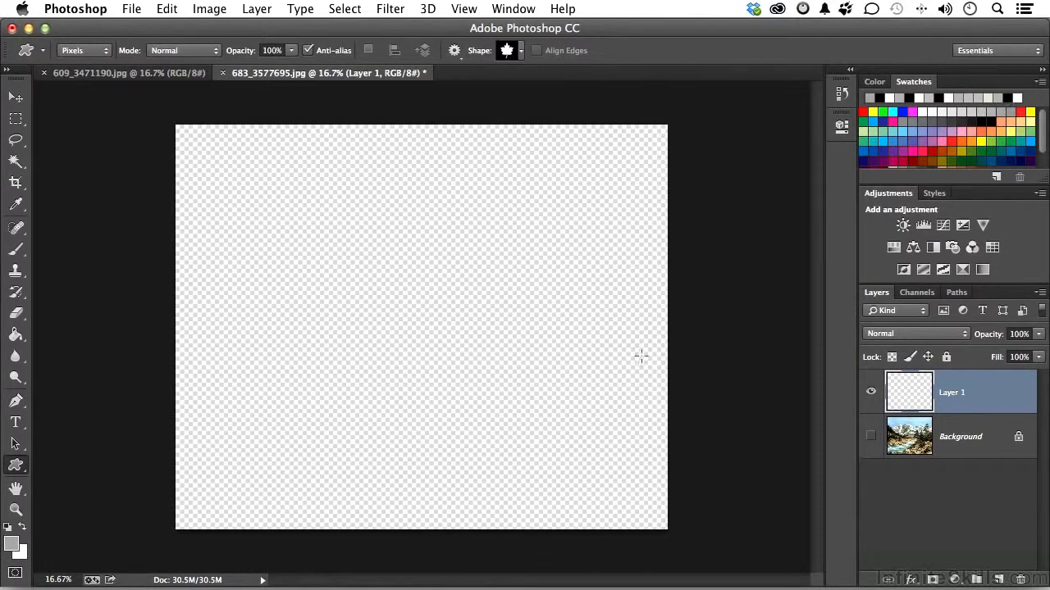
left_click_drag(372, 267, 445, 328)
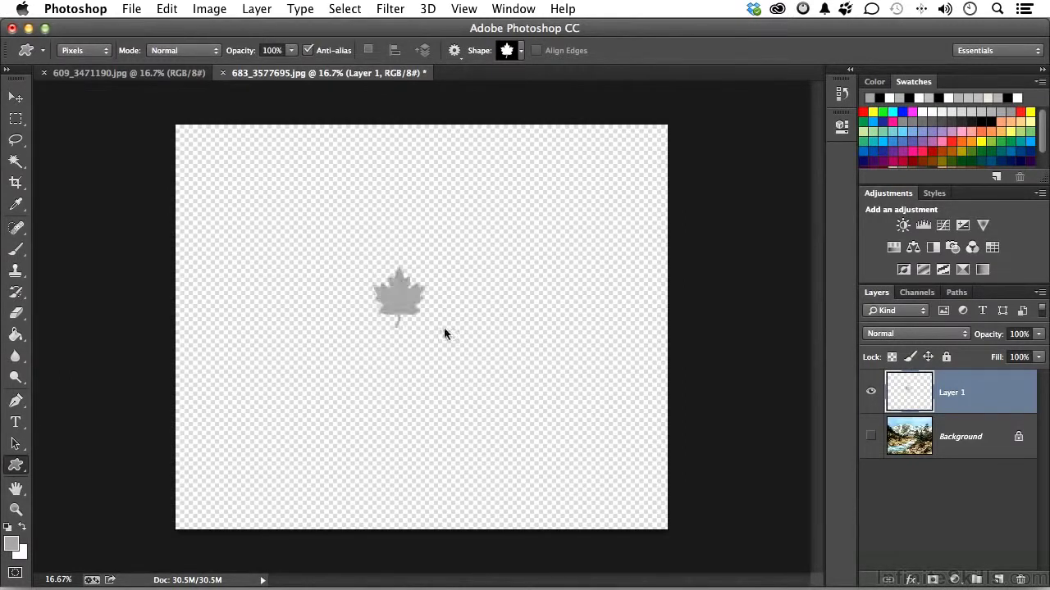
- Marquee the leaf, define it as pattern 'Maple Leaf', then delete it and deselect
left_click(15, 119)
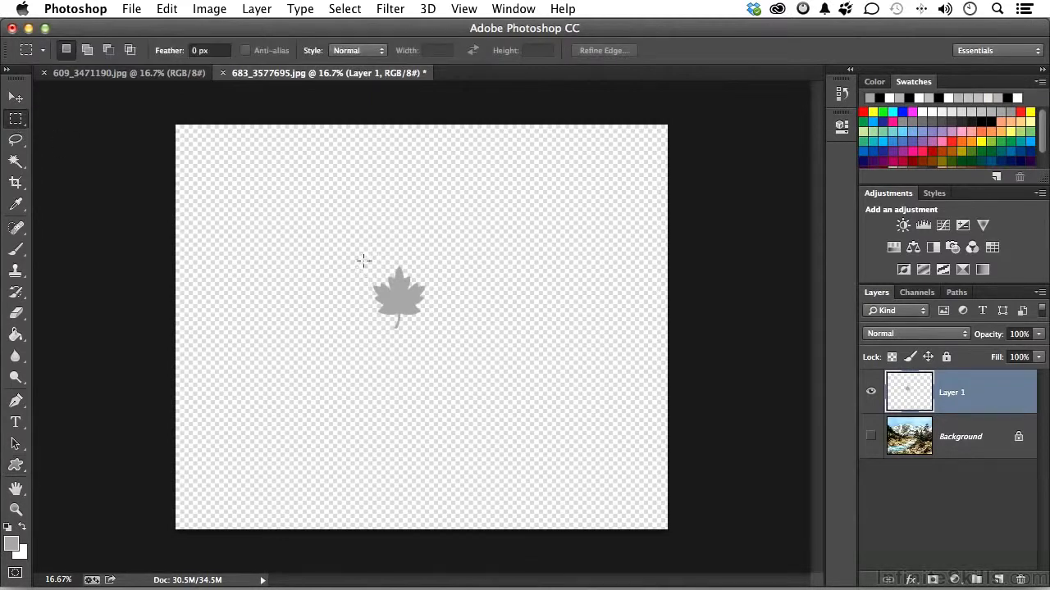
left_click_drag(363, 260, 433, 334)
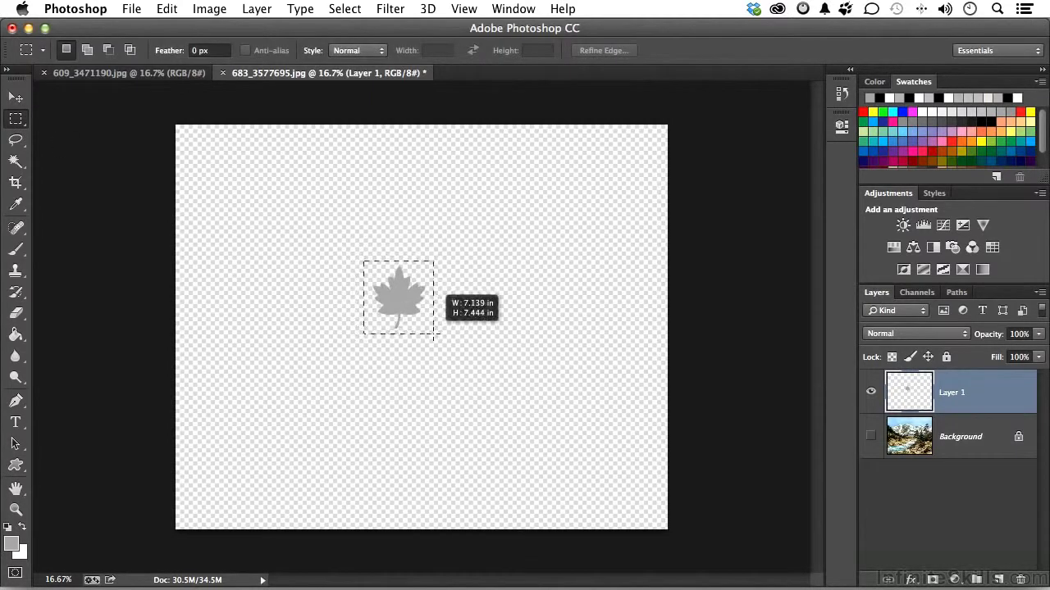
left_click(166, 9)
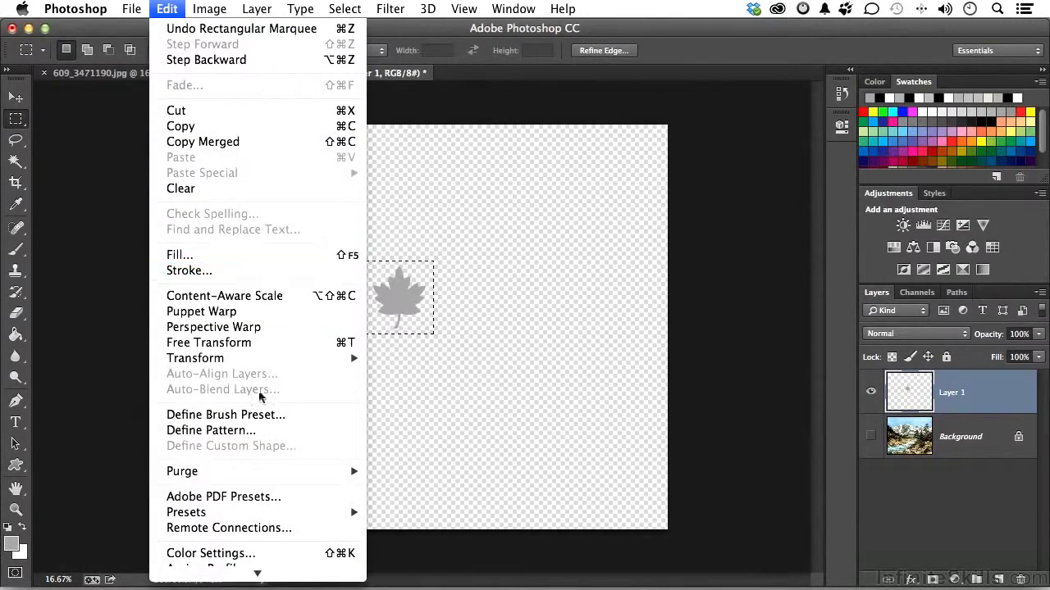
left_click(255, 435)
type("Maple Leaf")
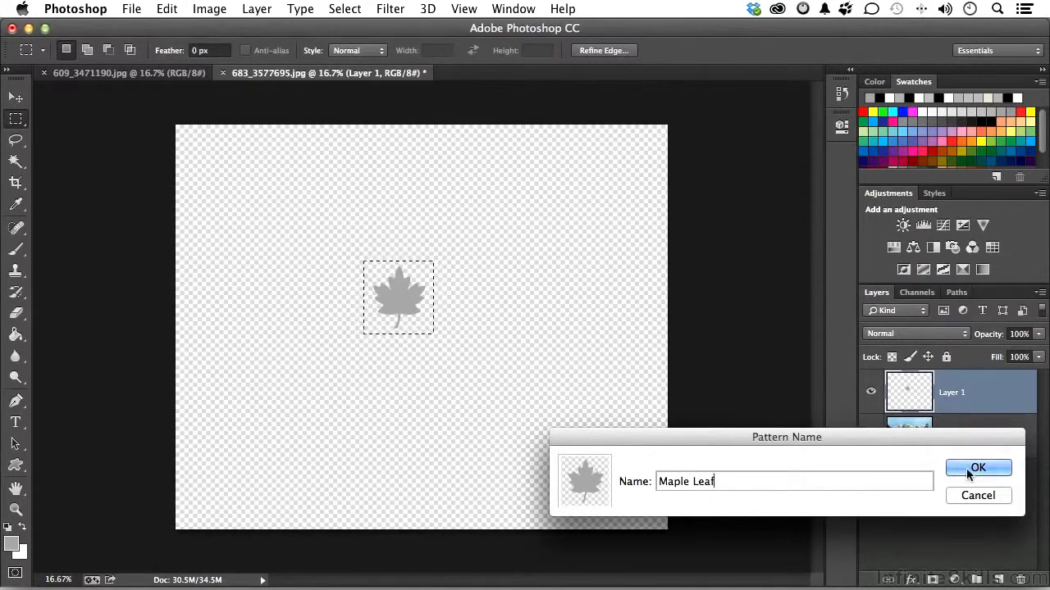
left_click(964, 468)
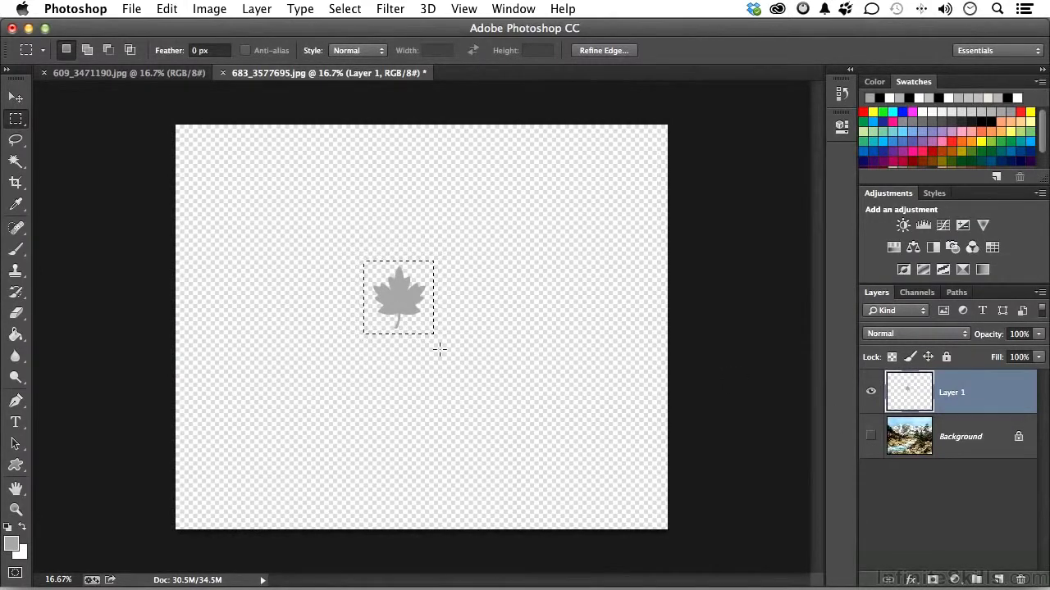
key("Delete")
key("ctrl+d")
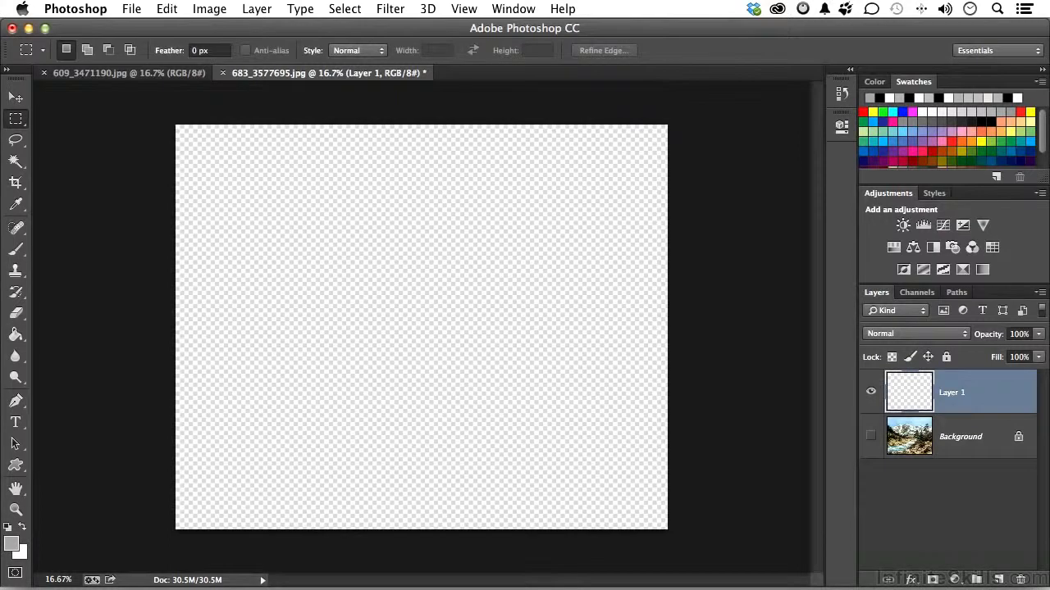
- Fill using the Random Fill script with the Maple Leaf pattern
left_click(167, 9)
left_click(238, 256)
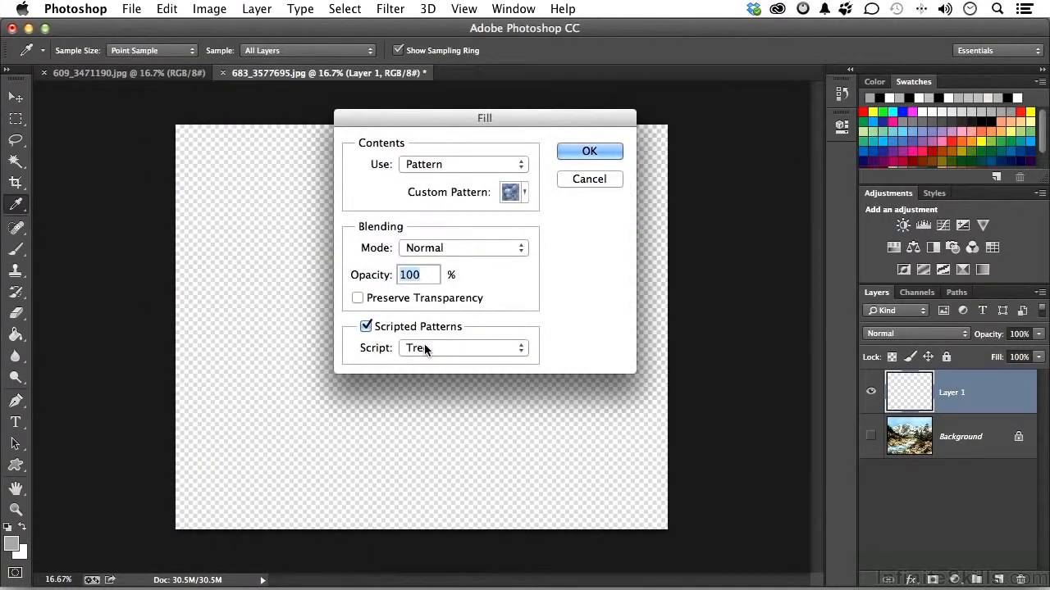
left_click(424, 350)
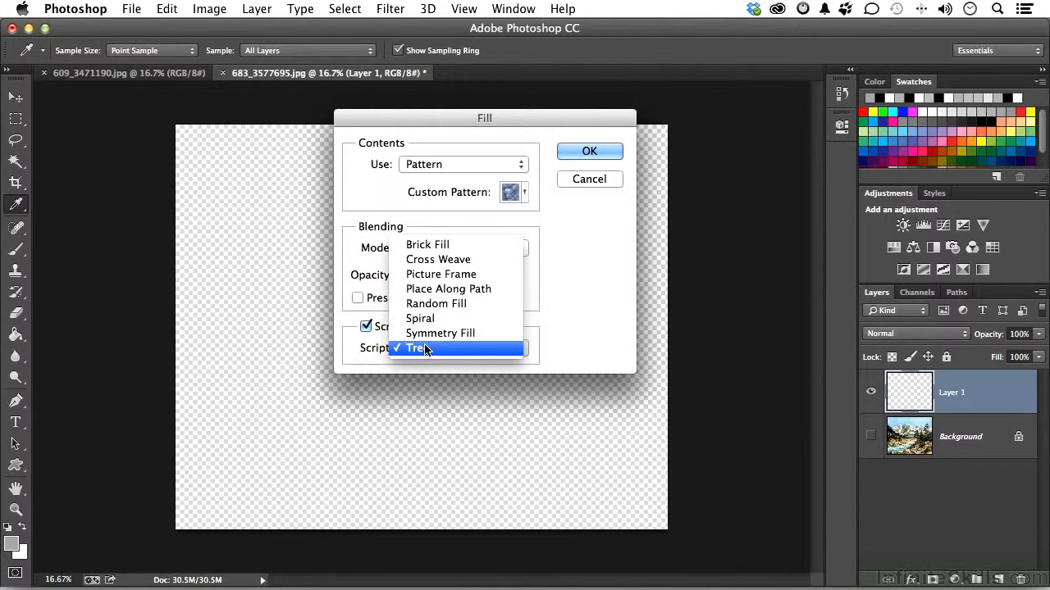
left_click(437, 304)
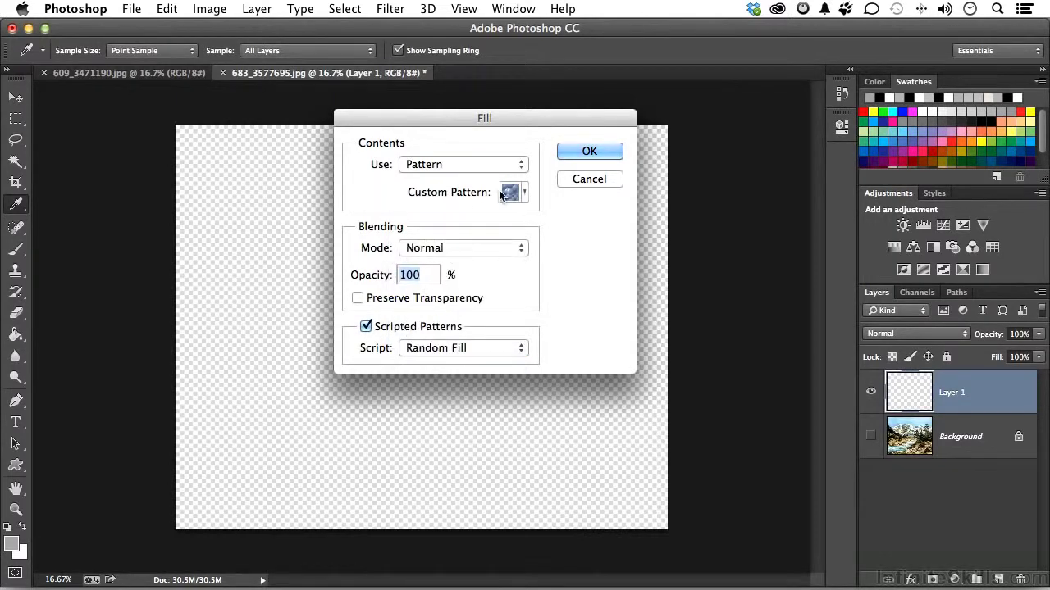
left_click(524, 193)
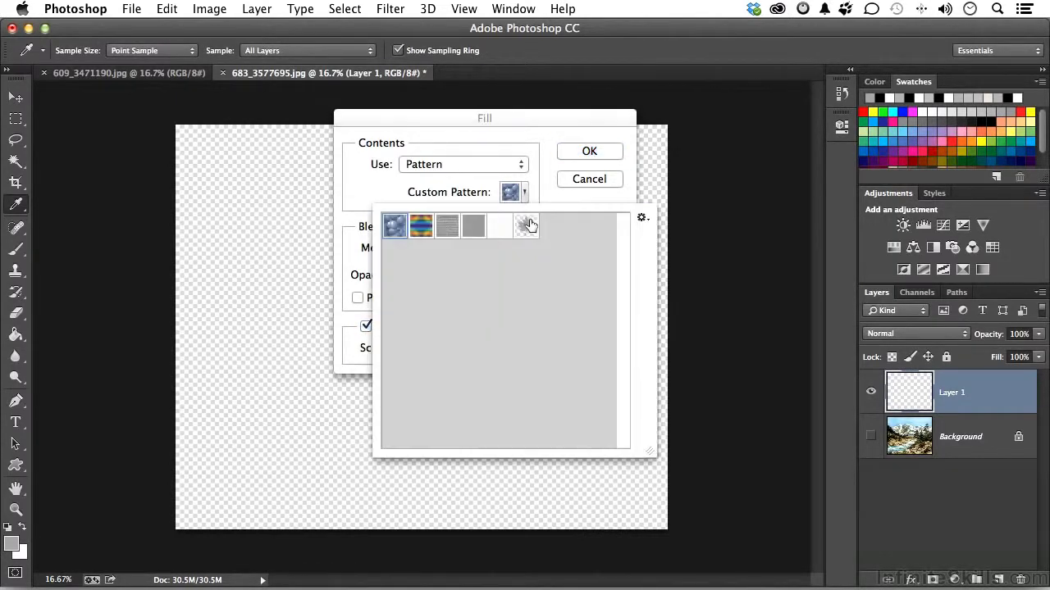
left_click(529, 226)
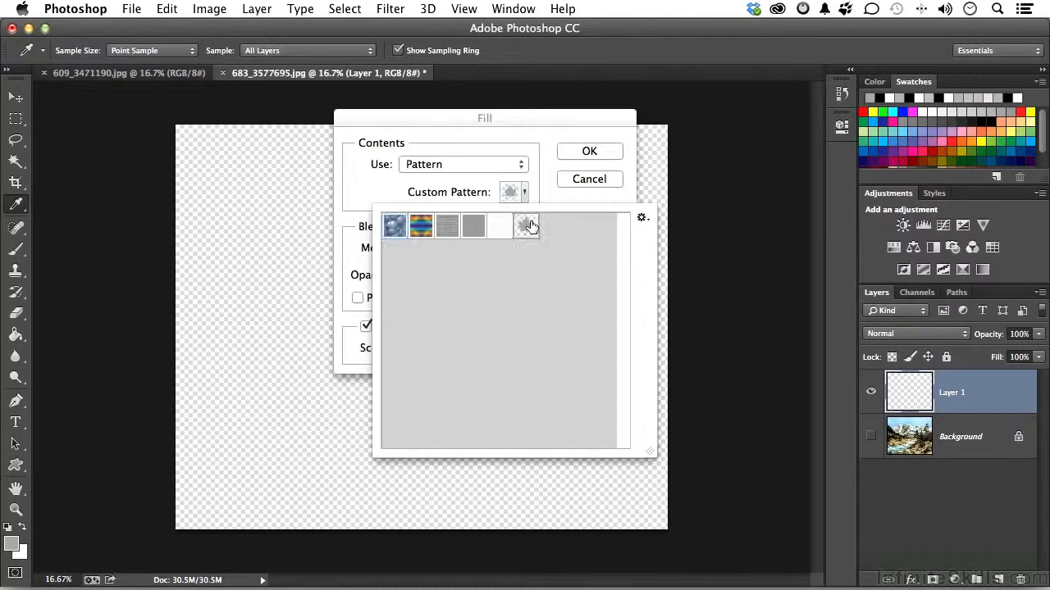
left_click(574, 153)
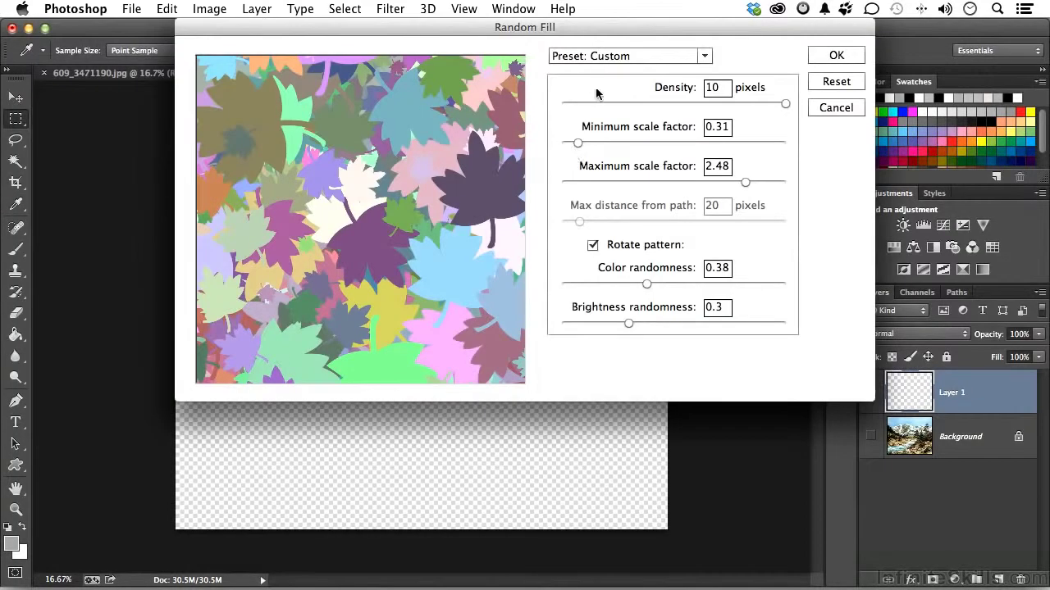
- From the Default preset, raise density and max scale; set min scale 0.35, colour 0.19, brightness 0.51
left_click(593, 56)
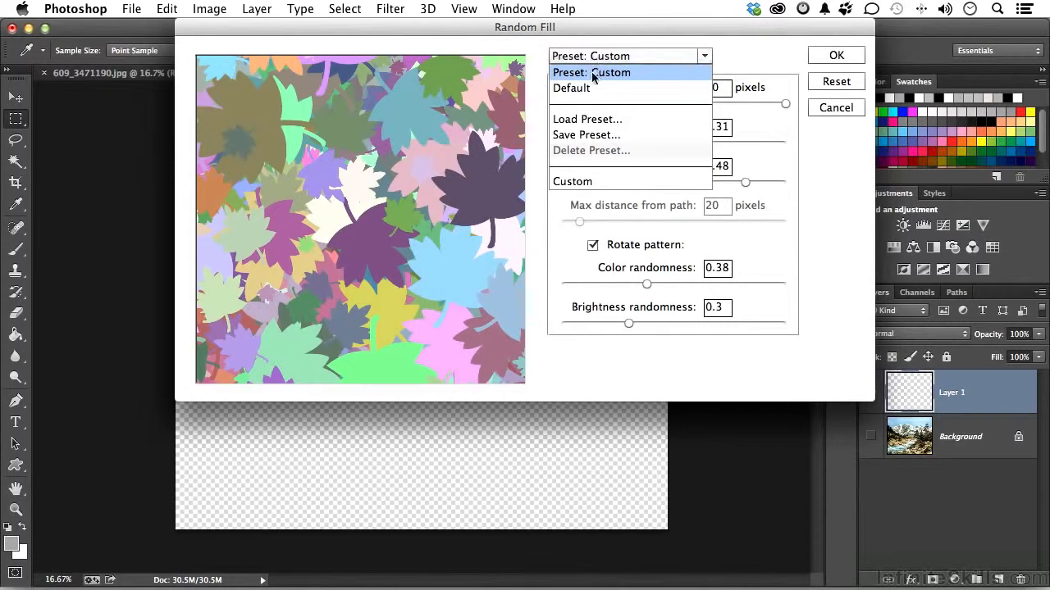
left_click(592, 87)
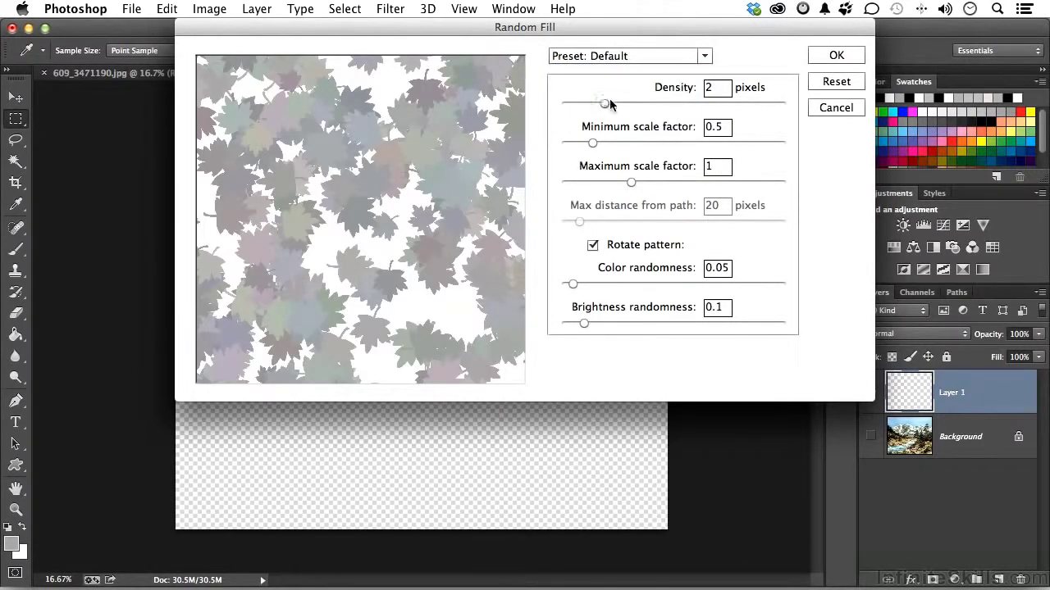
left_click_drag(606, 104, 795, 105)
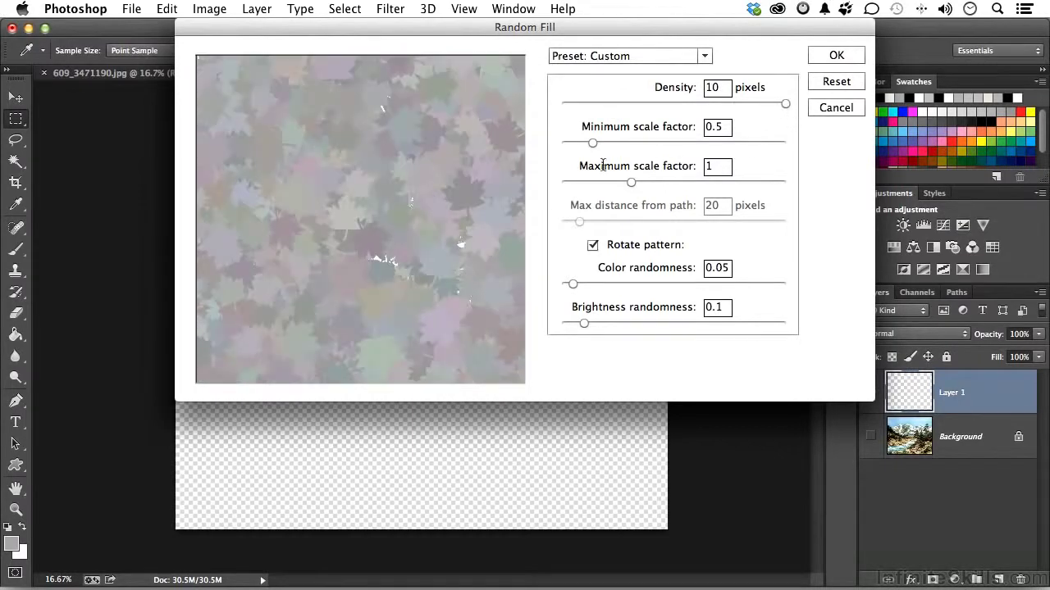
left_click(592, 144)
left_click_drag(592, 143, 580, 144)
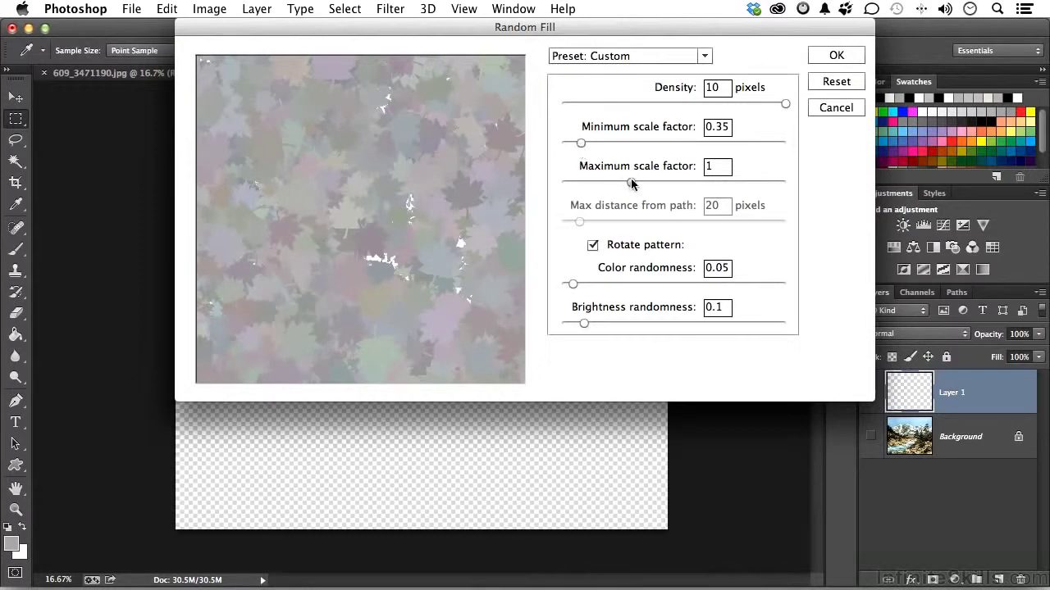
mouse_move(631, 182)
left_mouse_down()
mouse_move(788, 187)
mouse_move(756, 186)
left_mouse_up()
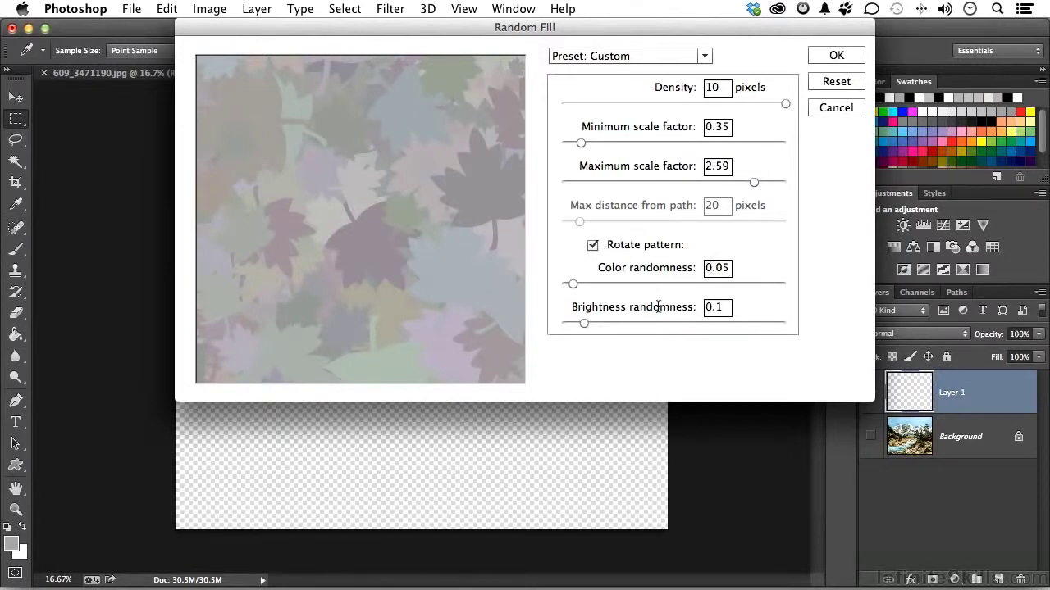
left_click_drag(573, 283, 636, 285)
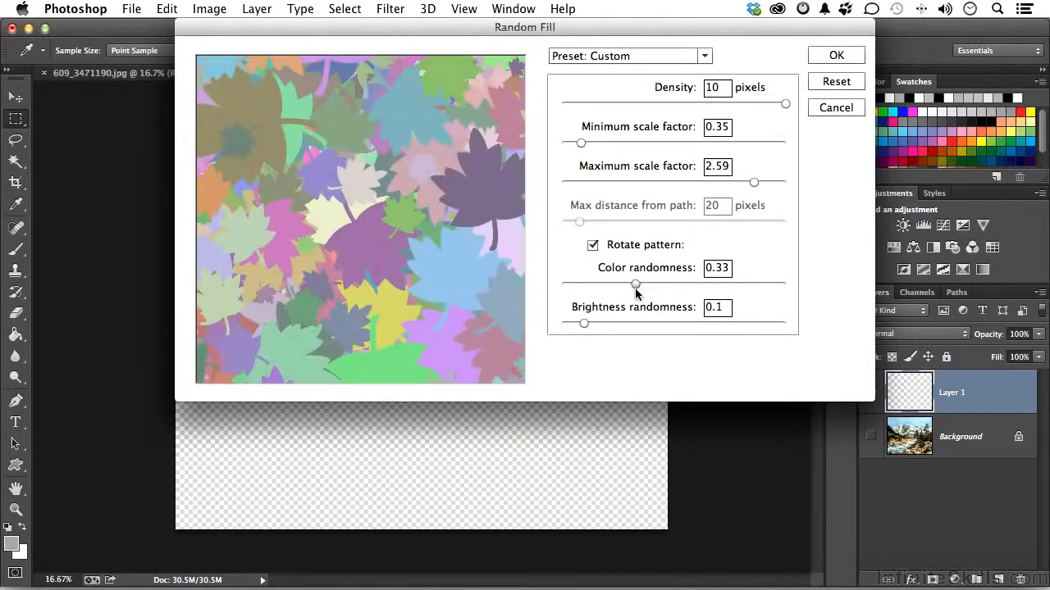
left_click_drag(585, 322, 663, 322)
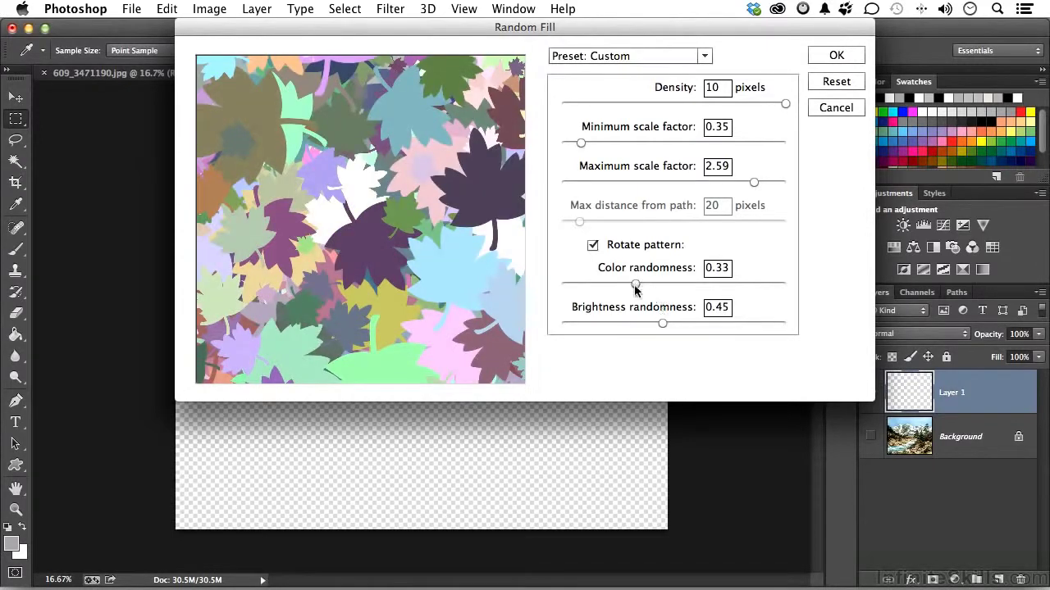
left_click_drag(635, 284, 604, 285)
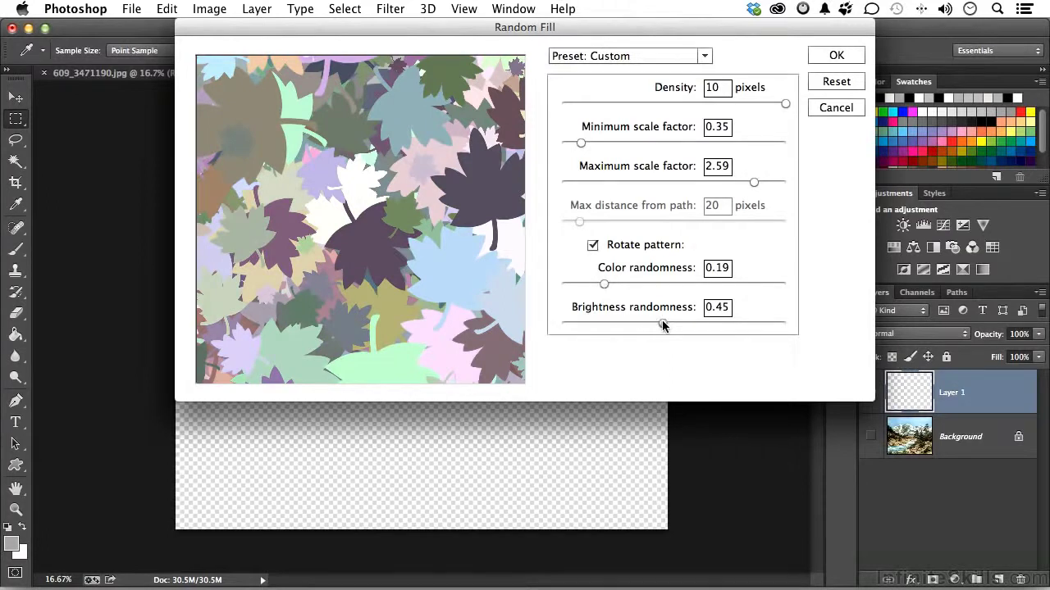
left_click_drag(662, 321, 676, 322)
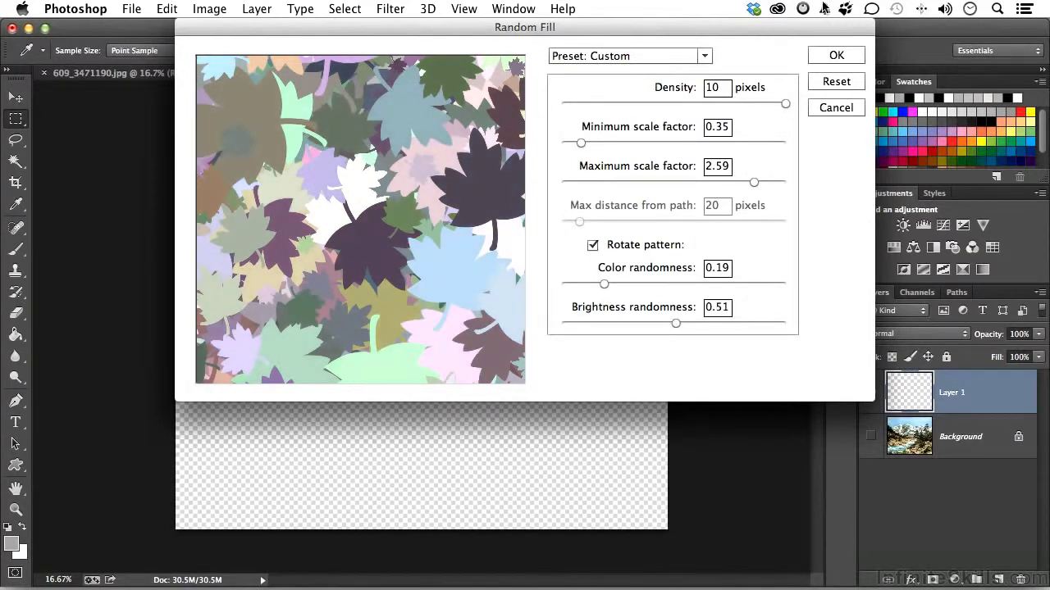
- Apply the Random Fill to scatter the maple leaves across Layer 1
left_click(843, 58)
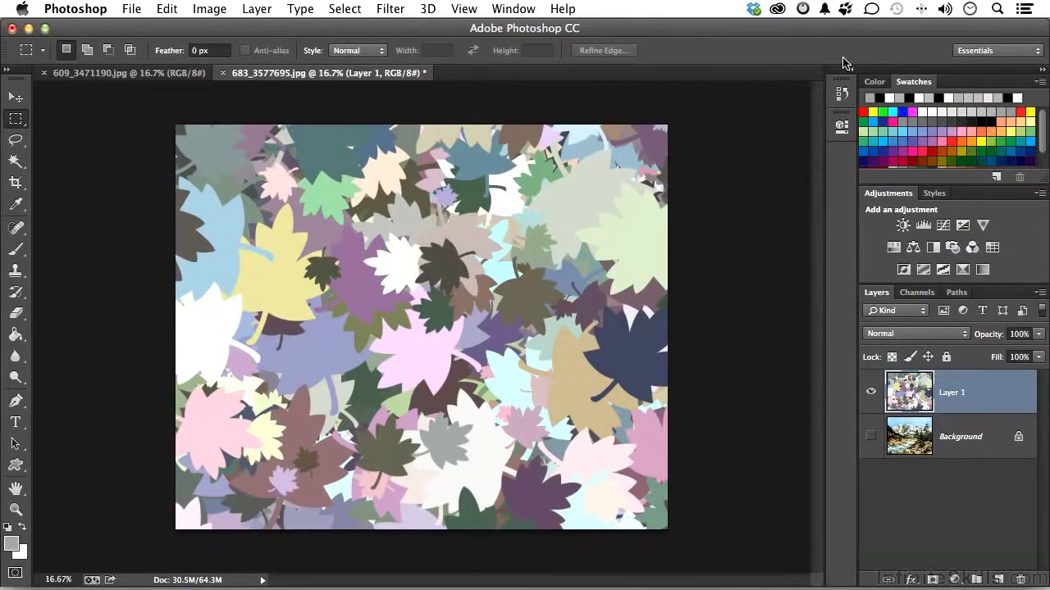
- Switch to the 609_3471190.jpg kitchen family photo document
left_click(160, 80)
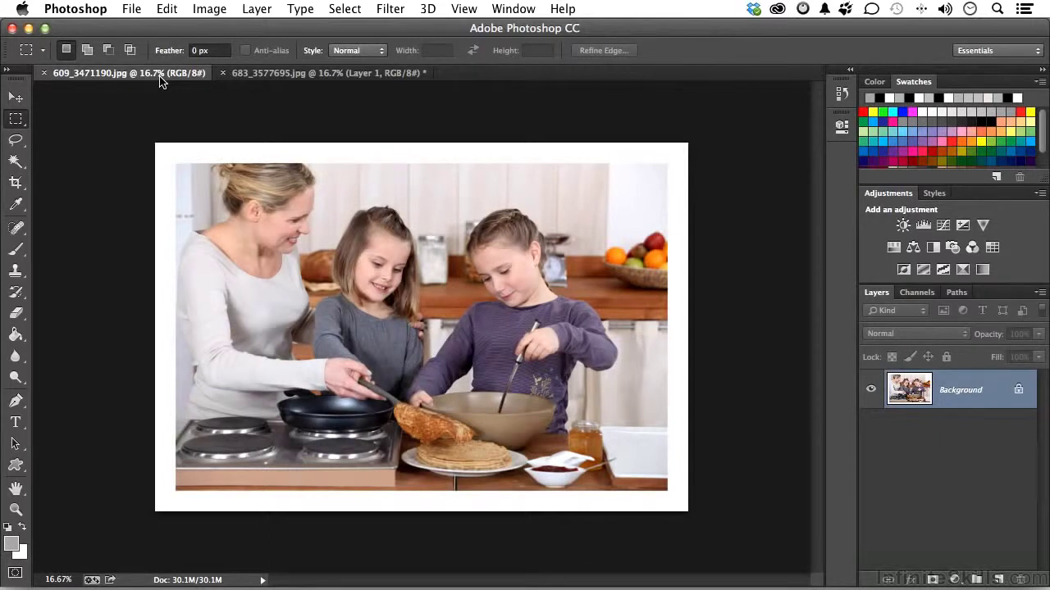
- Add an empty Layer 1 and fill it with the Picture Frame scripted pattern via Edit > Fill
left_click(998, 578)
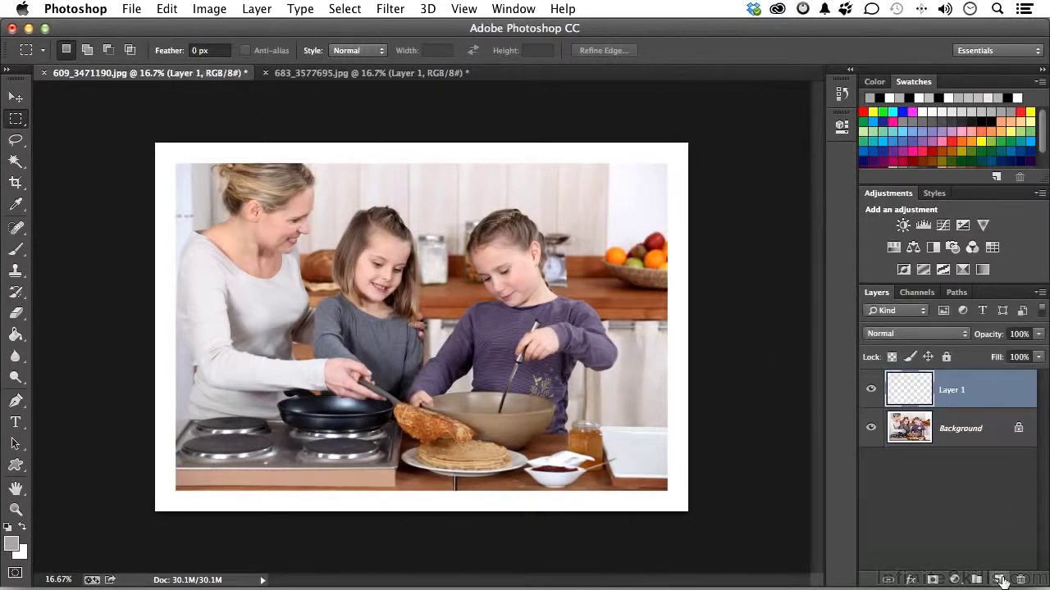
left_click(167, 10)
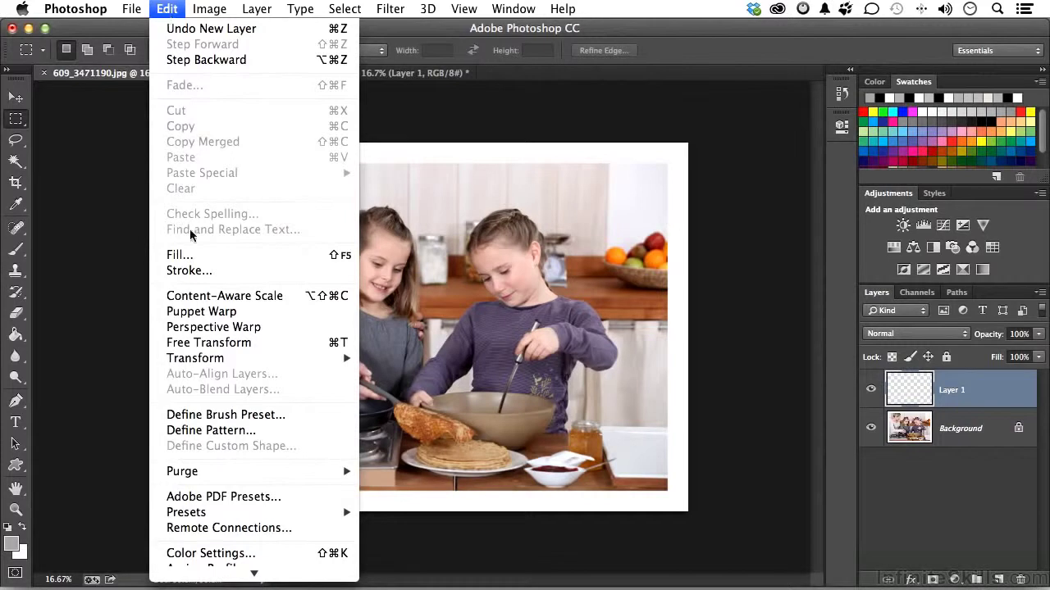
left_click(193, 254)
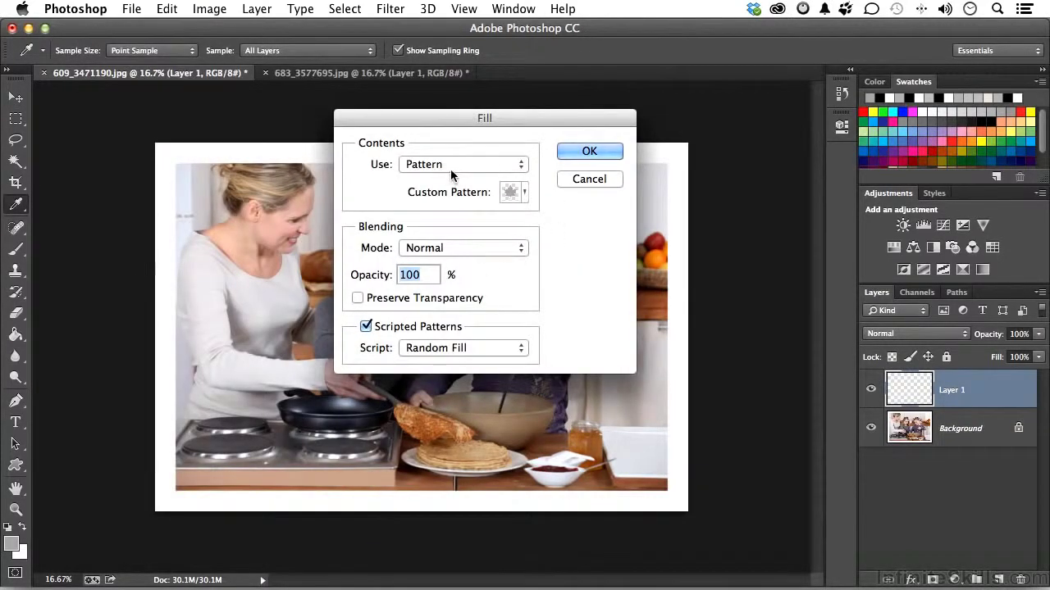
left_click(508, 348)
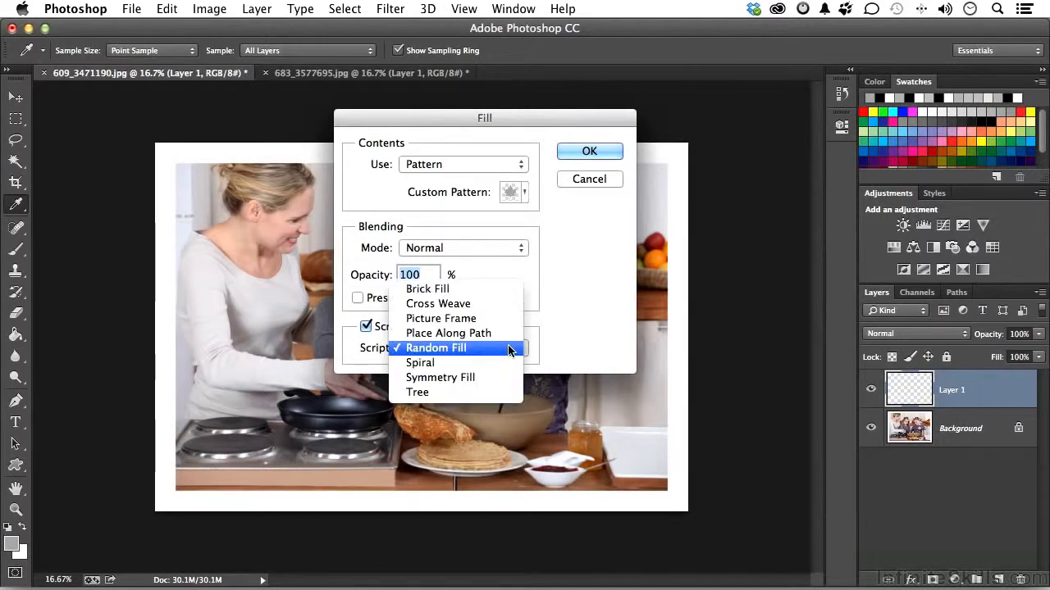
left_click(495, 319)
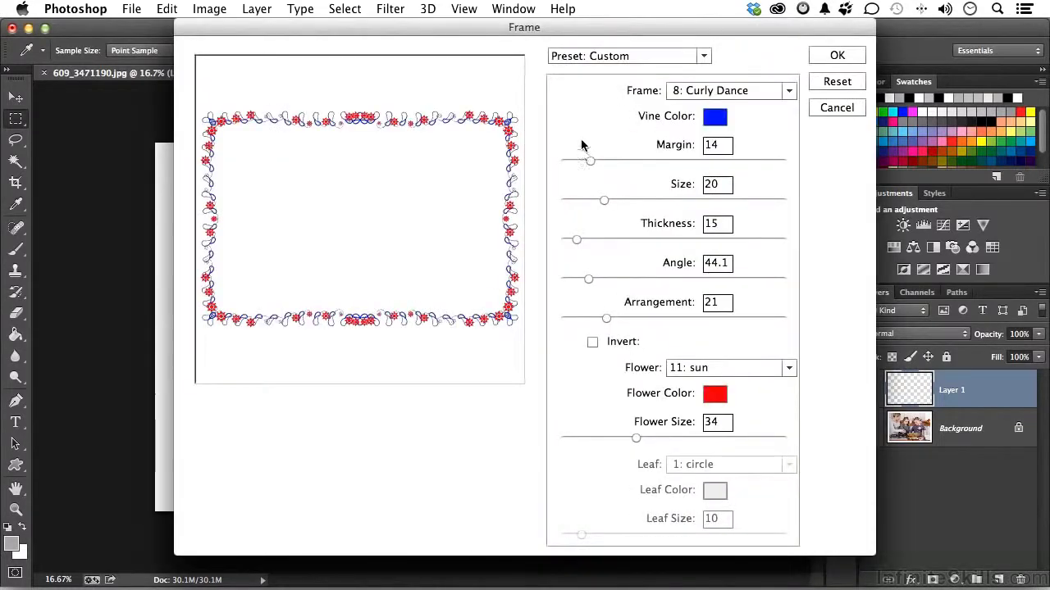
- Reset the Frame dialog to the Default preset and choose the 10: Spring Weed frame
left_click(578, 57)
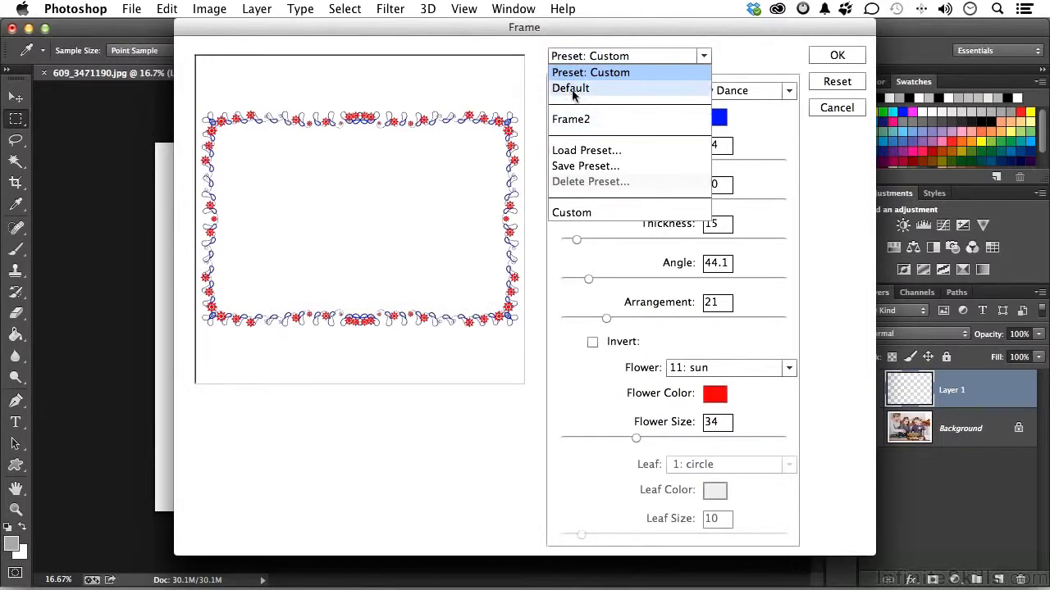
left_click(574, 88)
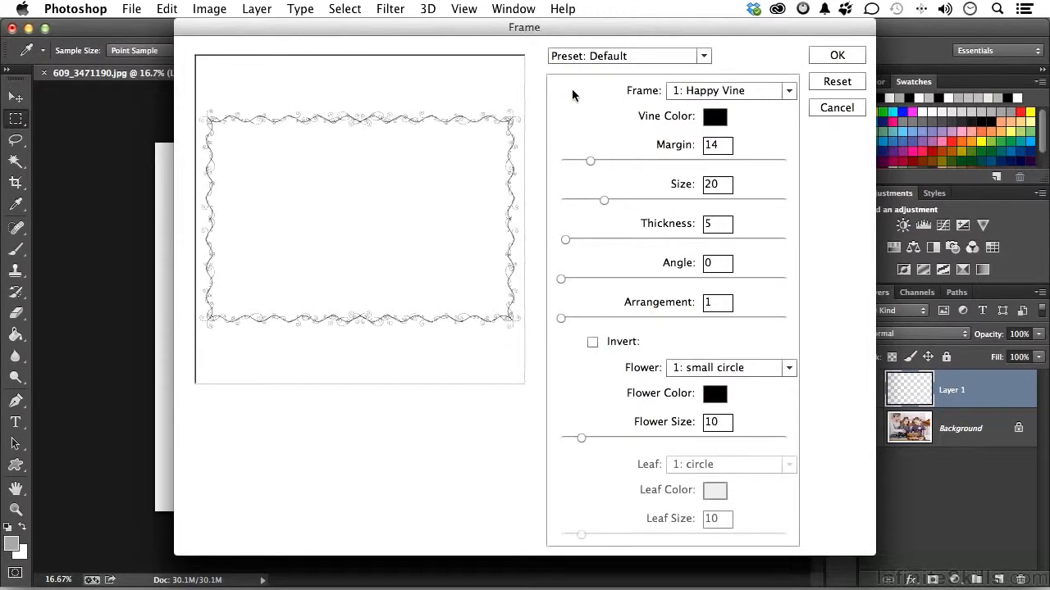
left_click(785, 92)
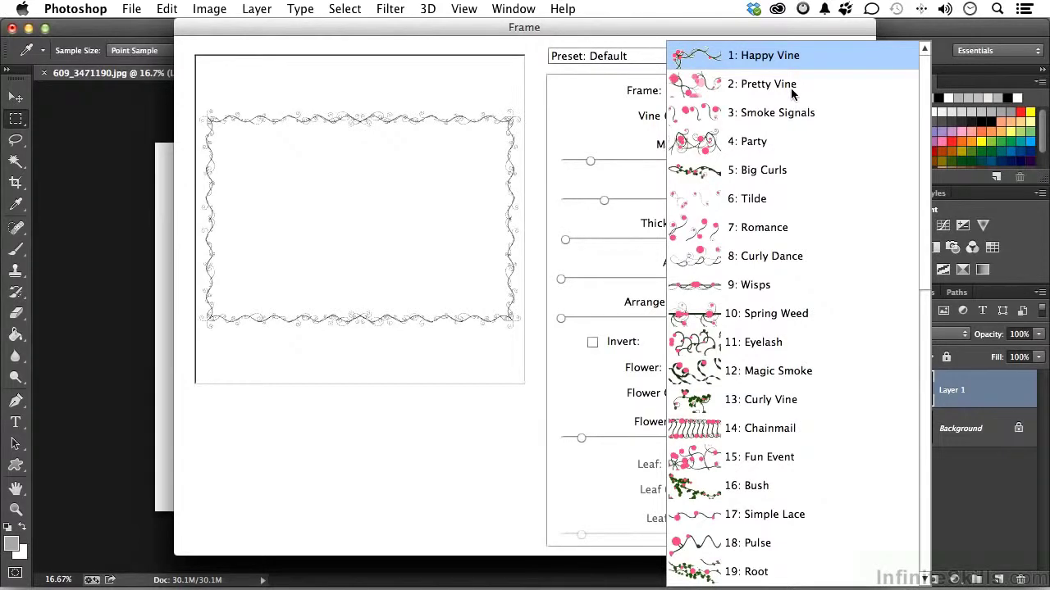
left_click(793, 318)
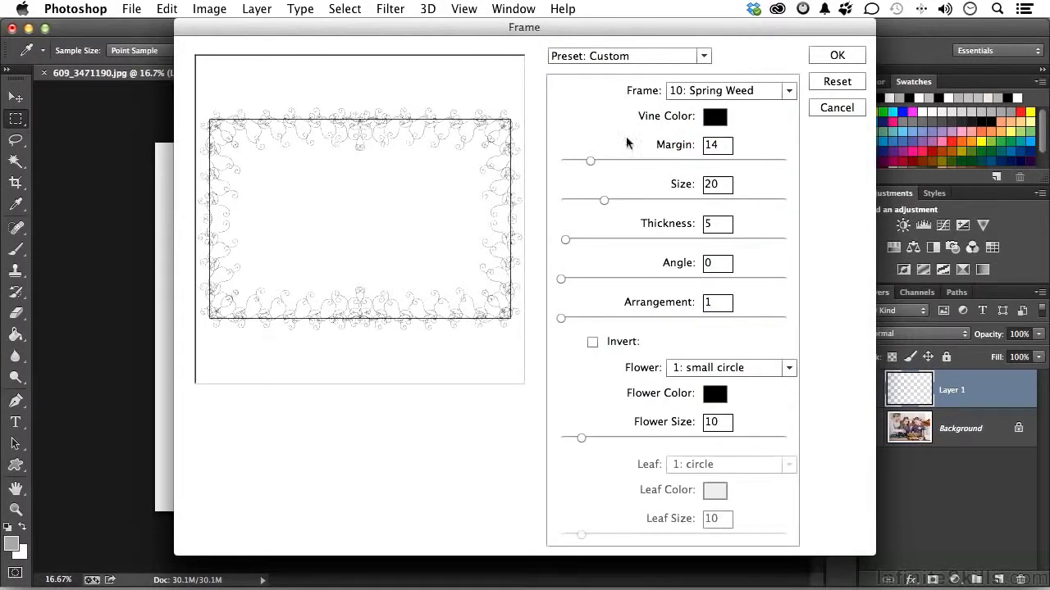
- Set the Spring Weed frame to Margin 18, Size 7 and Thickness 13
mouse_move(590, 161)
left_mouse_down()
mouse_move(580, 164)
mouse_move(600, 165)
left_mouse_up()
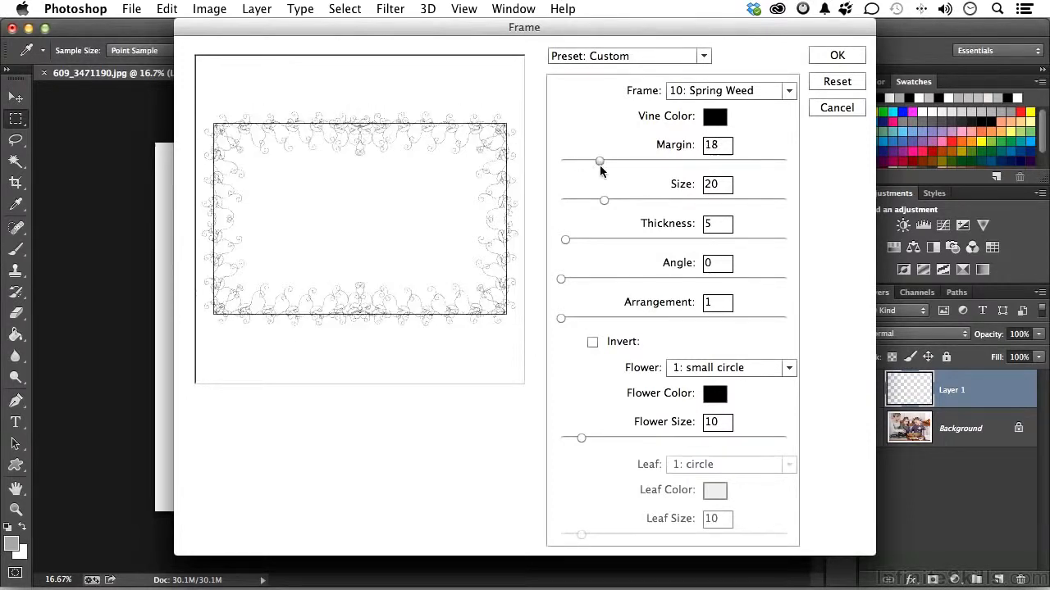
left_click_drag(605, 202, 576, 207)
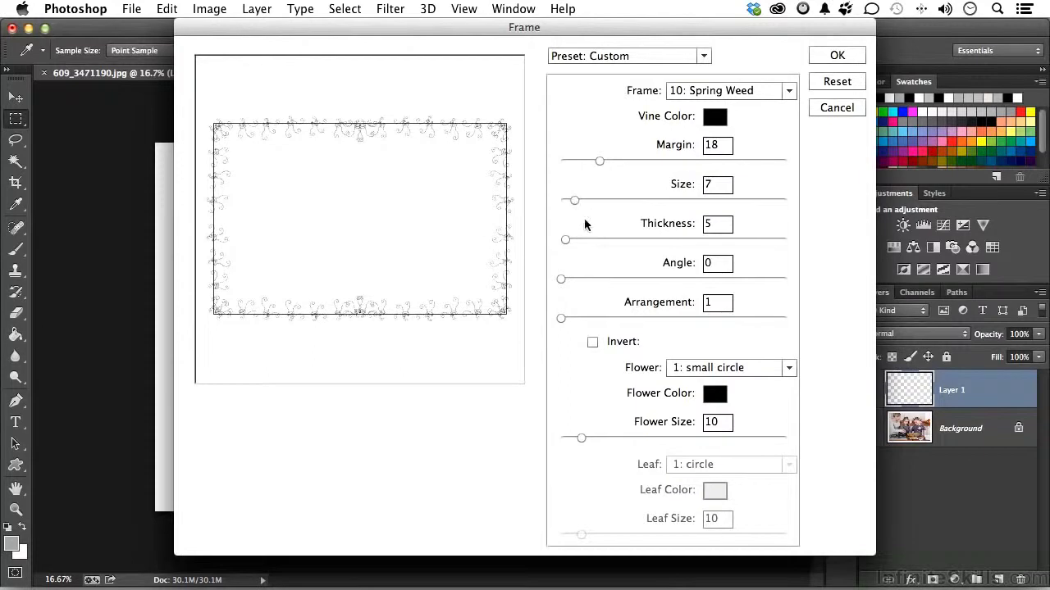
left_click(567, 239)
left_click_drag(569, 238, 579, 241)
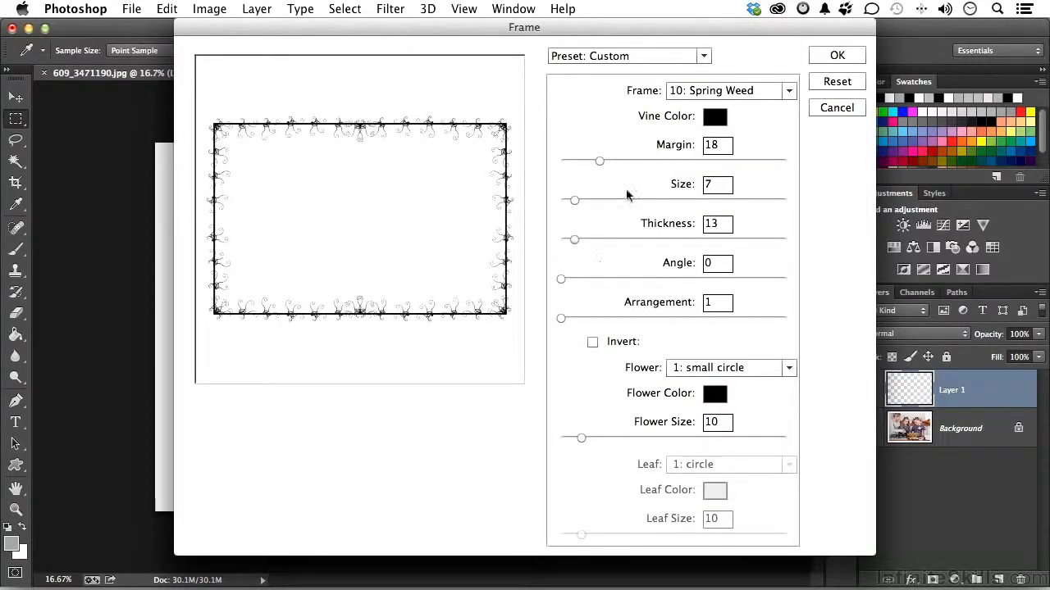
- Set vine colour to Blue, Angle 47, Arrangement 19, and turn on Invert
left_click(715, 121)
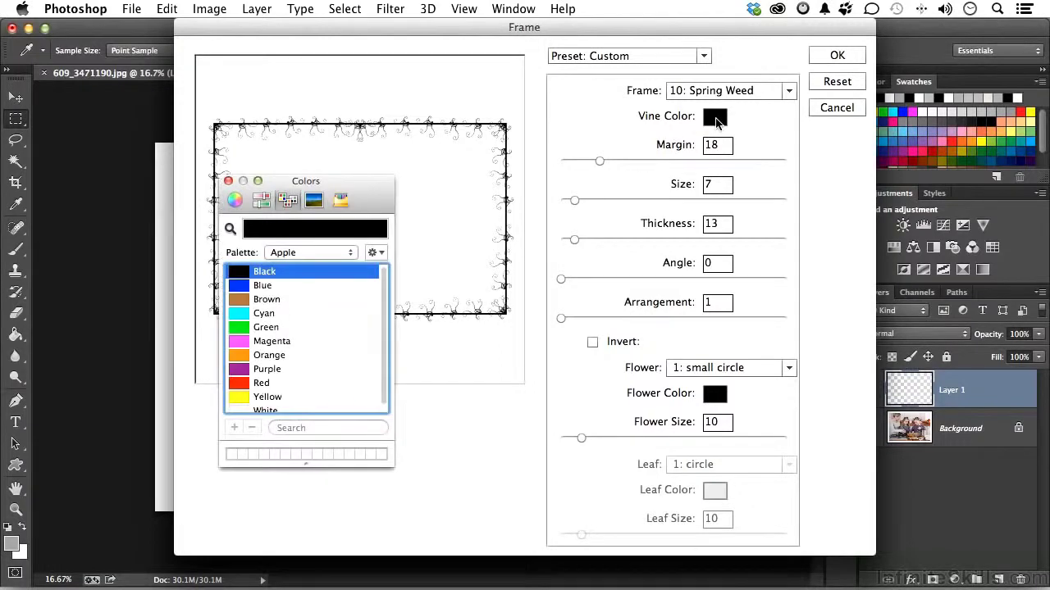
left_click(243, 287)
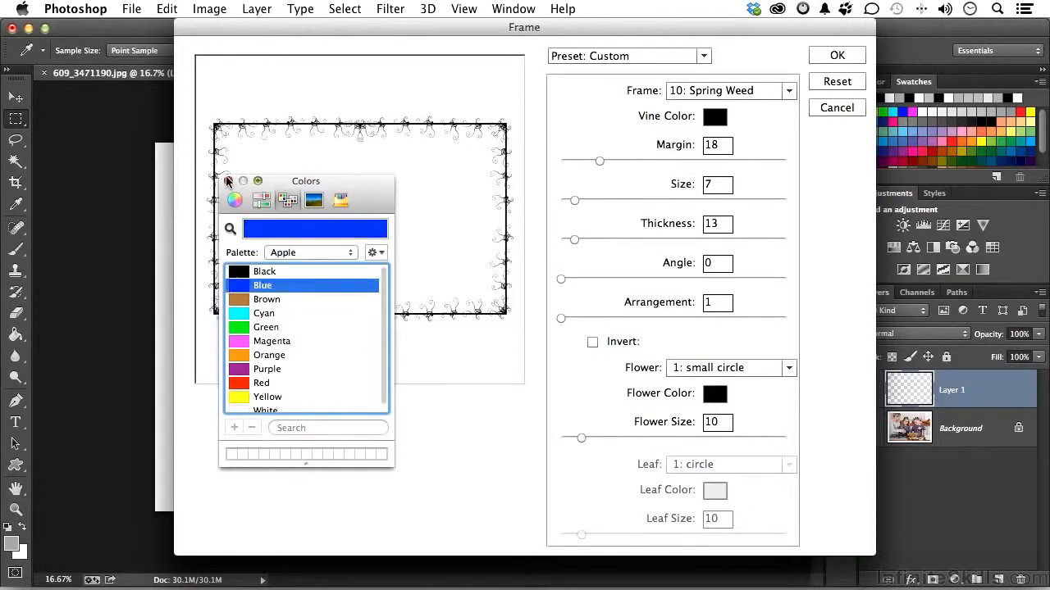
left_click(228, 181)
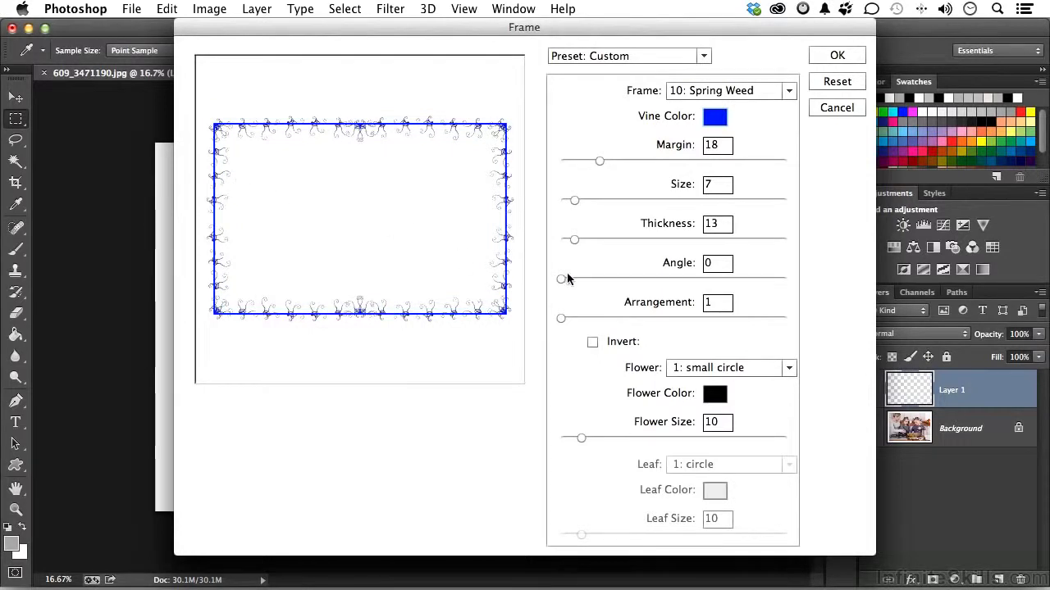
left_click_drag(561, 279, 591, 284)
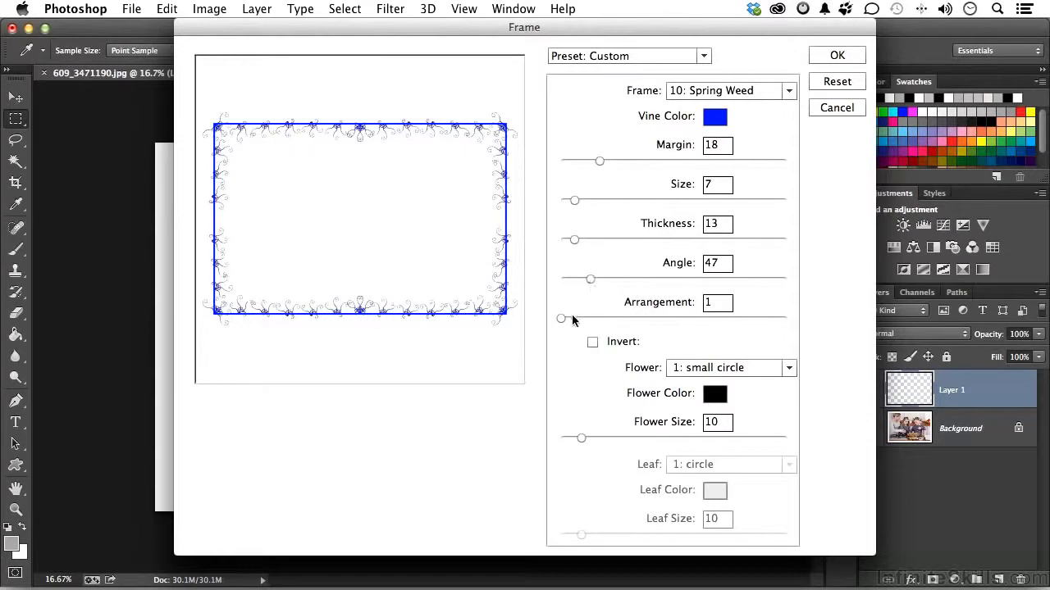
left_click_drag(562, 318, 607, 328)
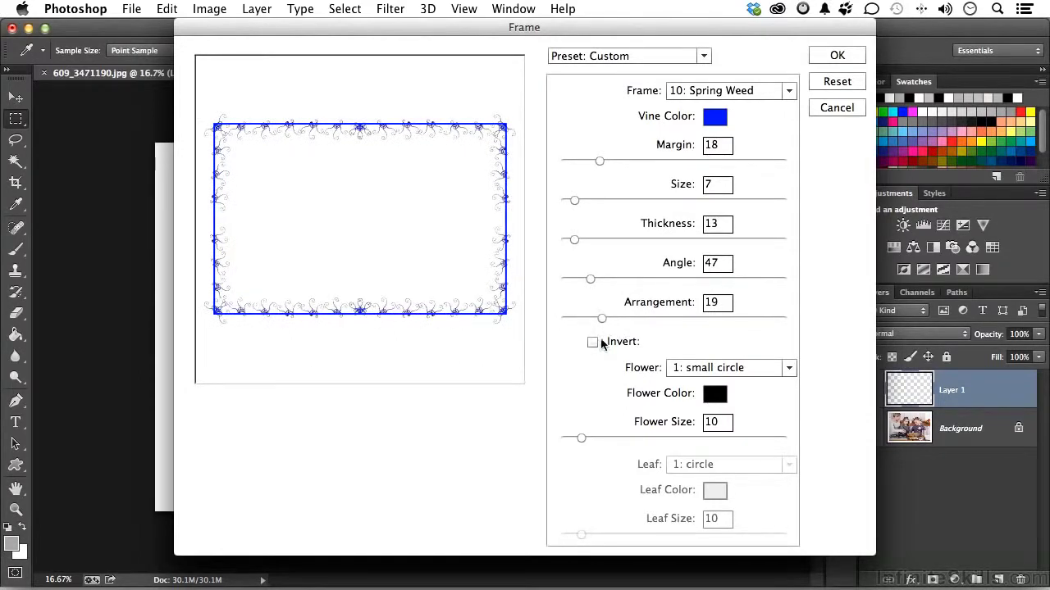
left_click(592, 343)
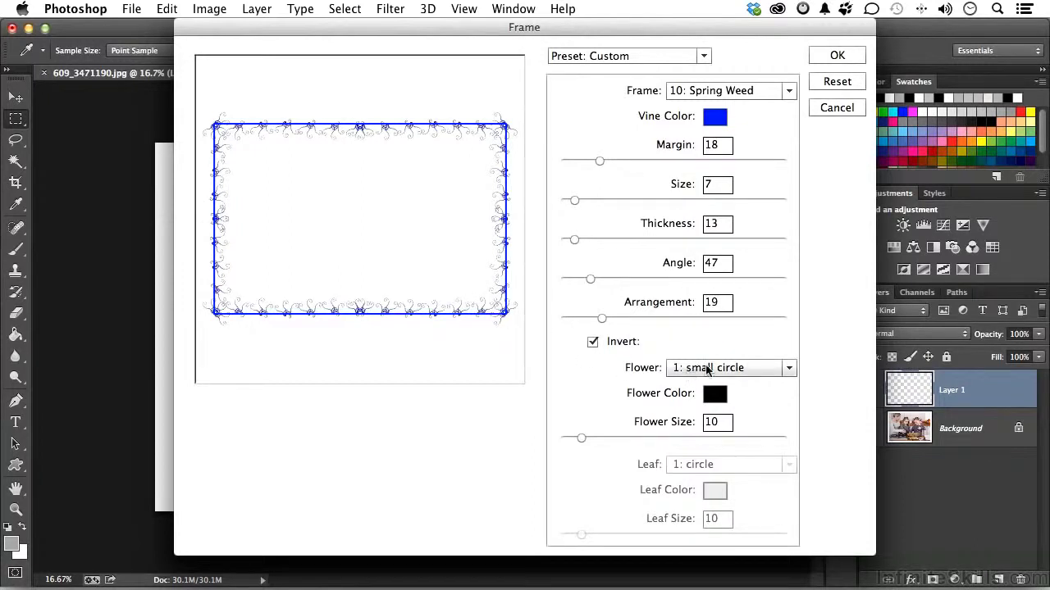
- Use 9: rose flowers in Red with Flower Size 33
left_click(703, 369)
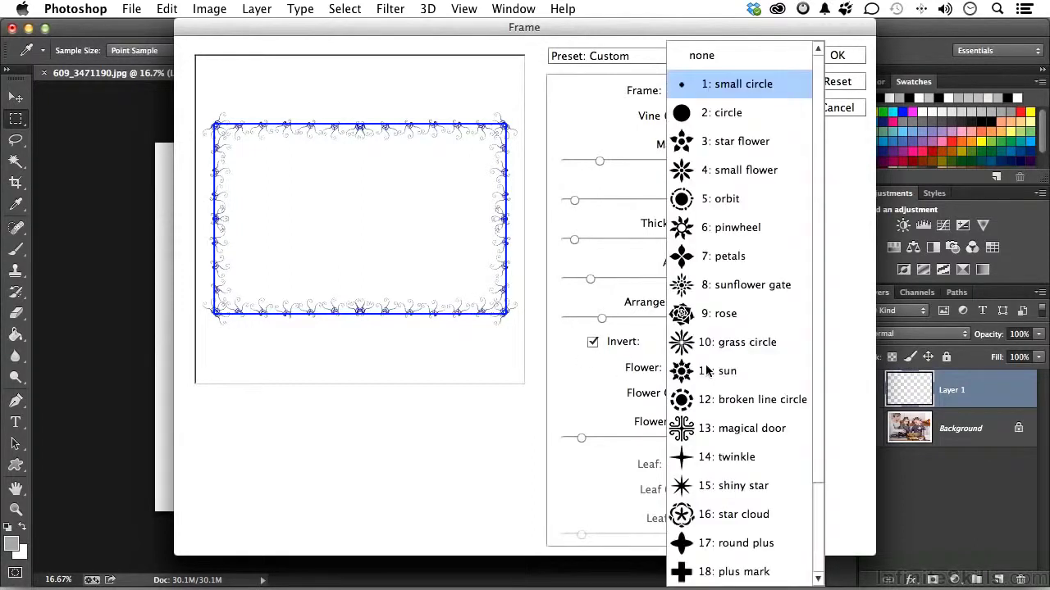
left_click(725, 315)
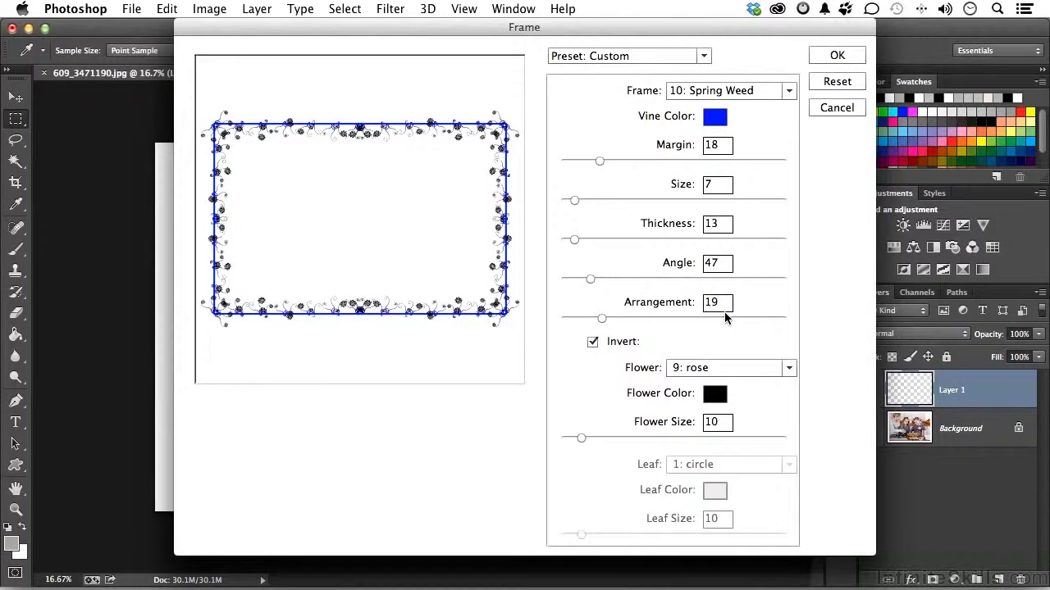
left_click(719, 397)
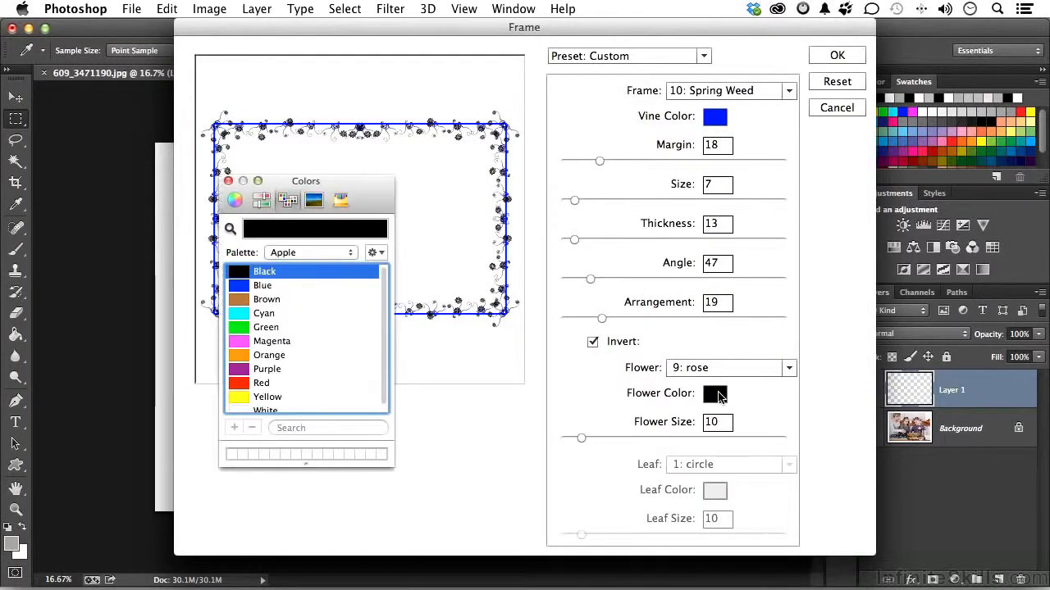
left_click(236, 386)
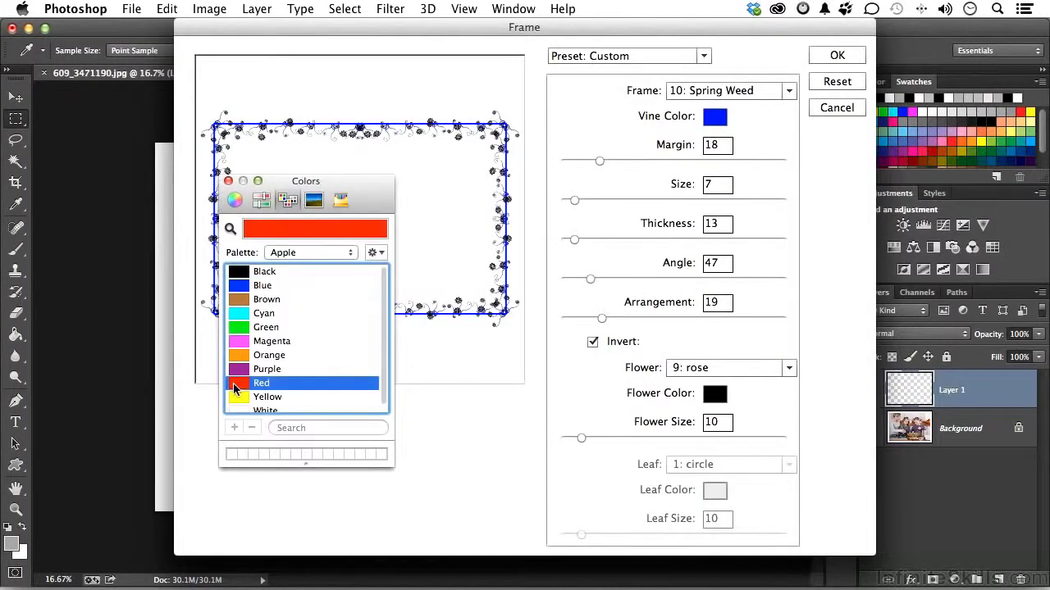
left_click(228, 180)
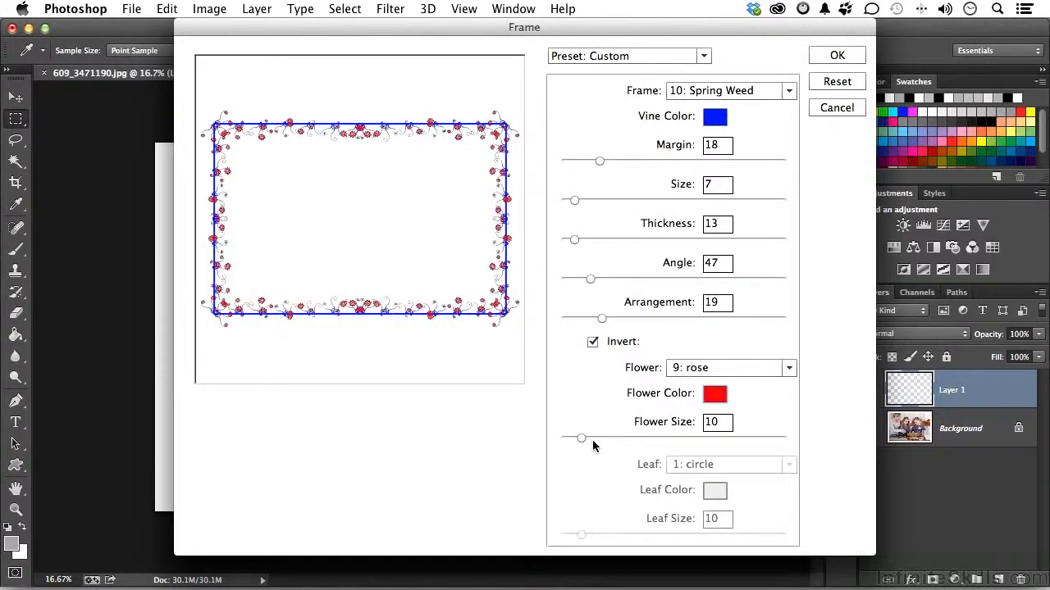
left_click_drag(584, 439, 636, 443)
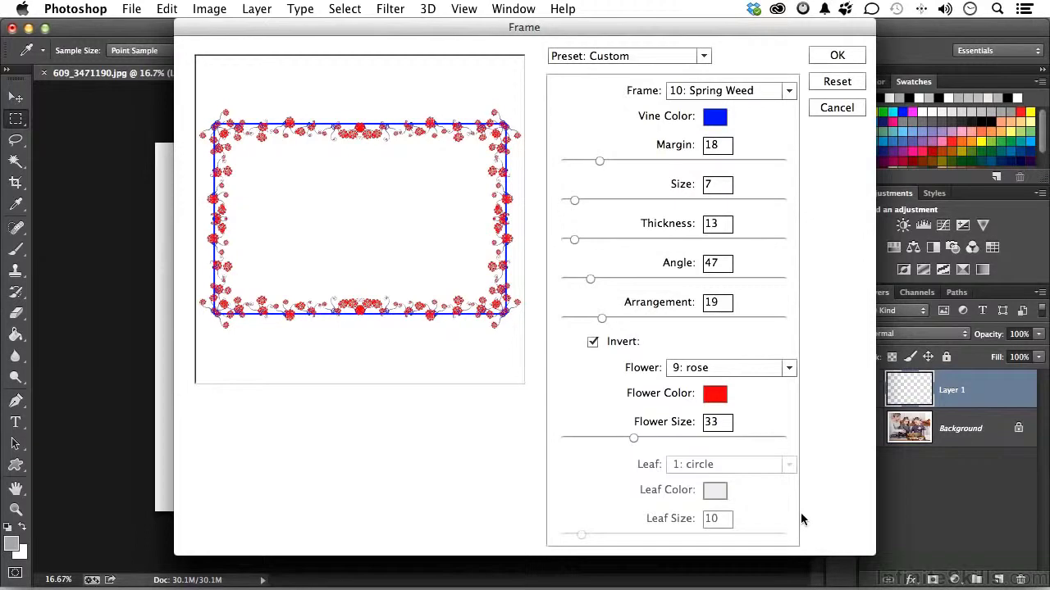
- Apply the blue-vine, red-rose Spring Weed frame to Layer 1
left_click(835, 55)
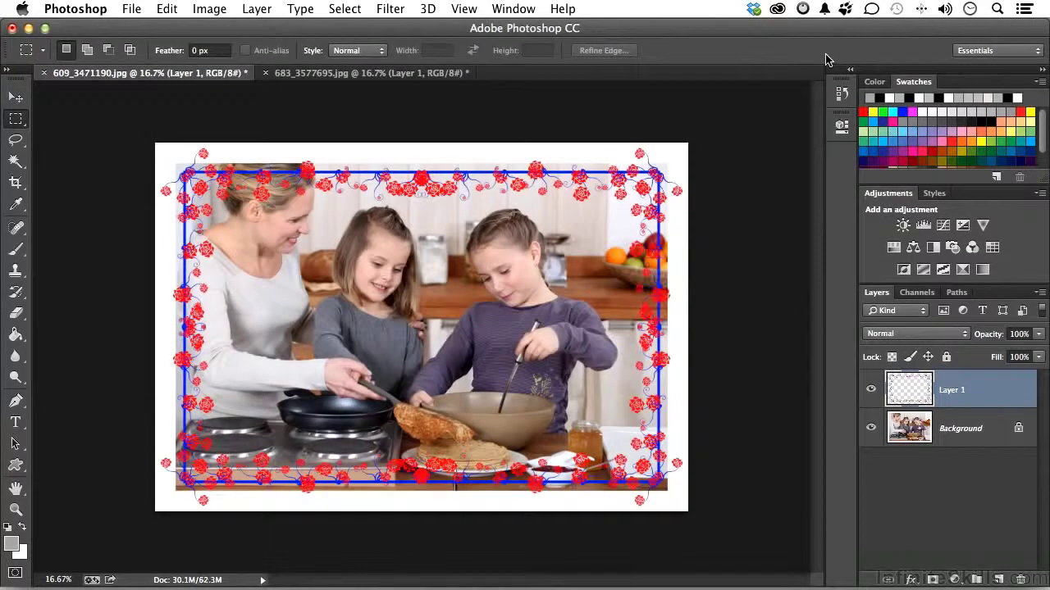